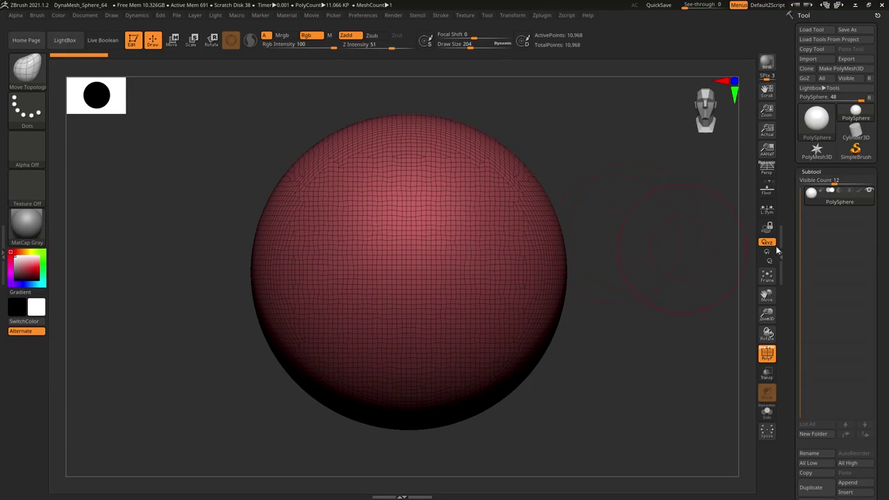
Hide the wireframe, enlarge the brush and pull the sphere's bottom down into a teardrop.
drag(759, 322, 742, 297)
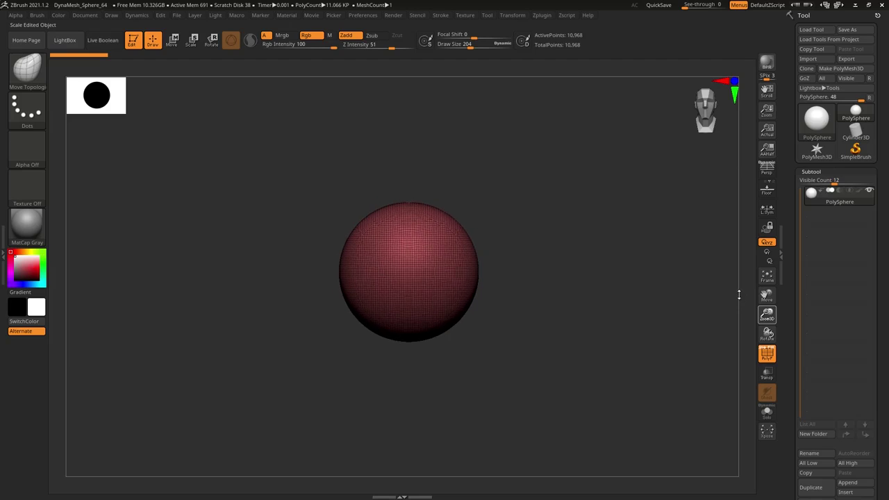
click(768, 355)
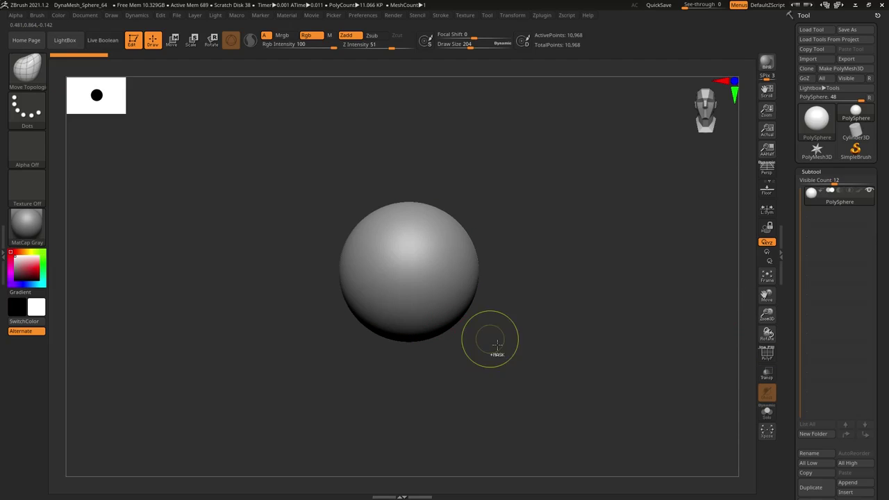
drag(879, 442, 879, 239)
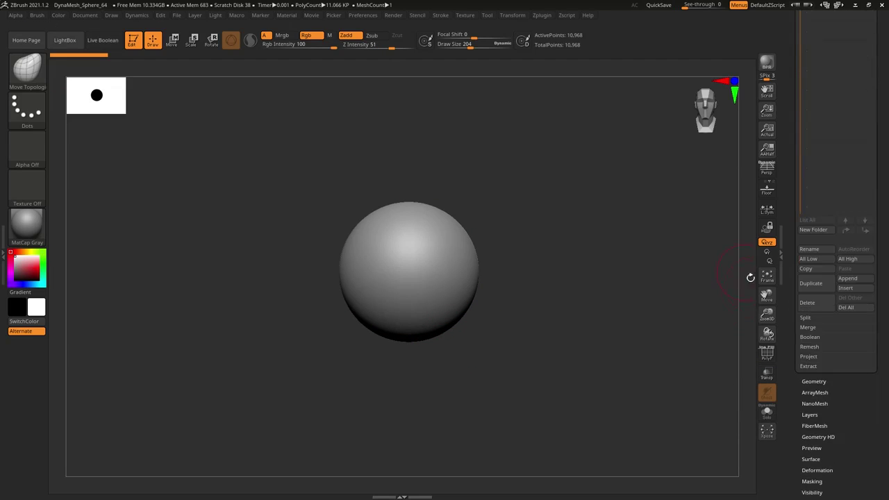
drag(772, 308, 779, 236)
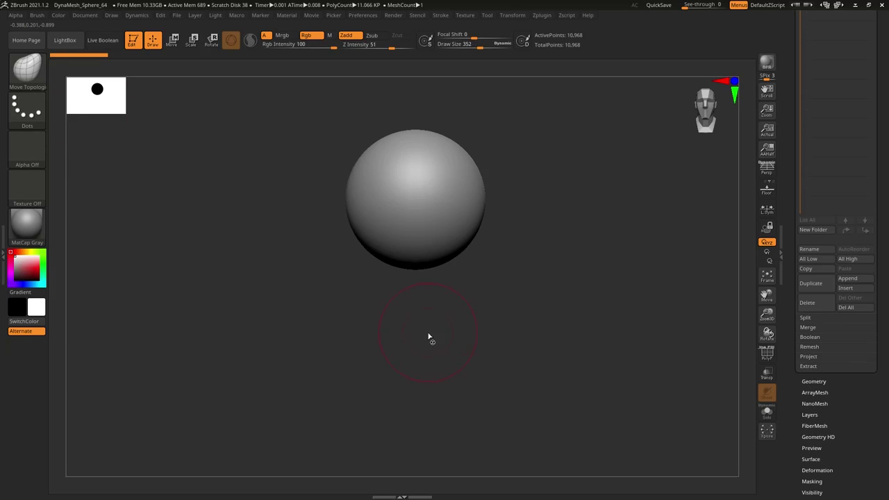
key(bracketright)
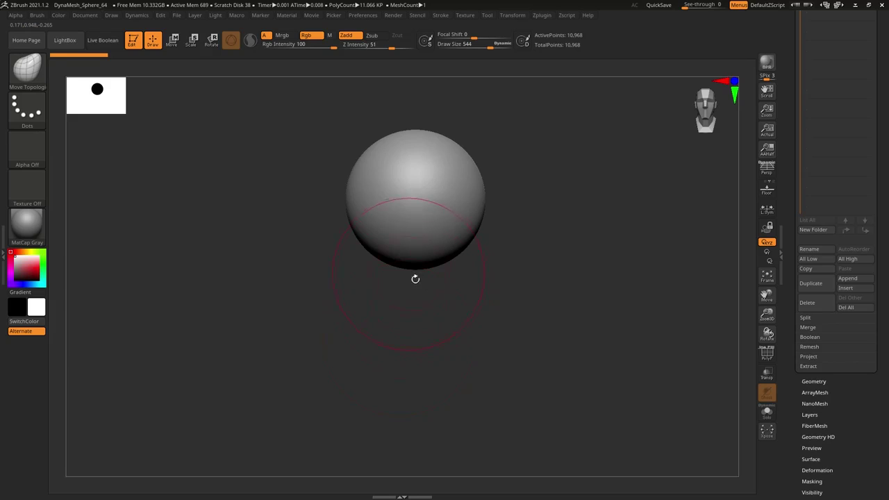
mouse_move(414, 270)
mouse_down()
mouse_move(422, 402)
mouse_move(416, 336)
mouse_move(460, 317)
mouse_move(466, 298)
mouse_move(423, 326)
mouse_move(410, 351)
mouse_up()
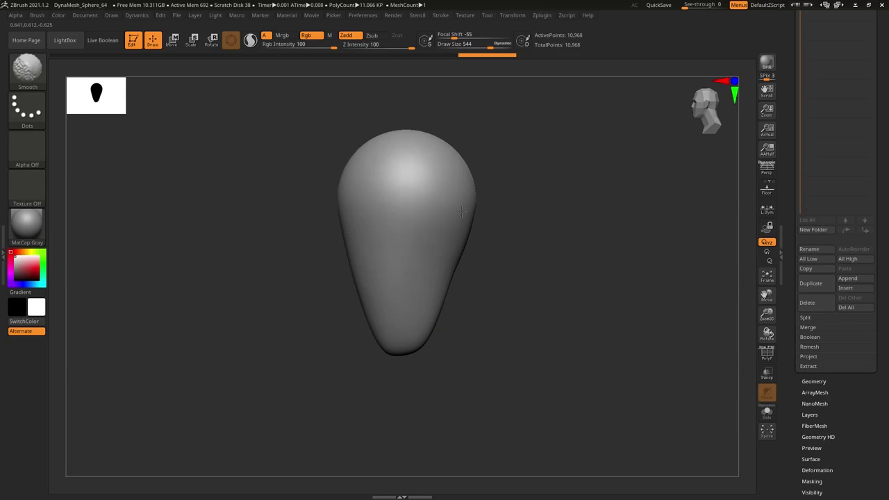
In front view, widen the teardrop's upper part and flatten its top into broad shoulders.
key(ctrl+z)
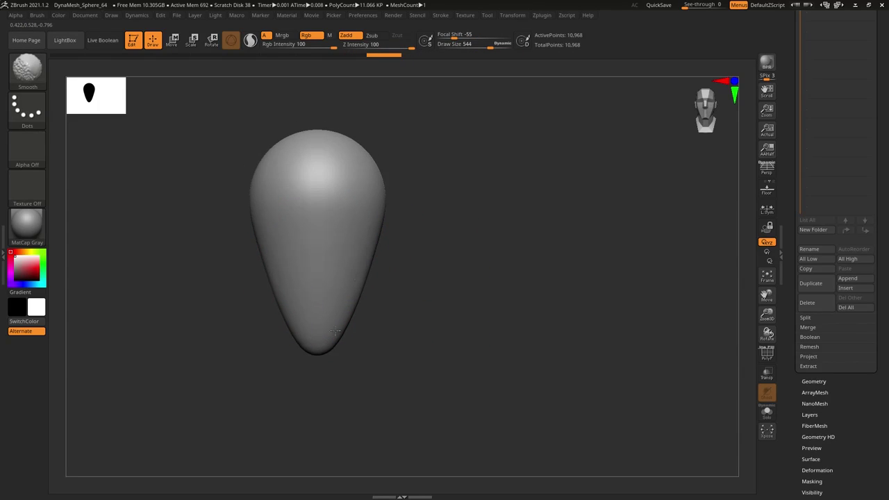
shift+drag(336, 331, 308, 258)
key(b)
key(m)
key(t)
drag(367, 215, 378, 160)
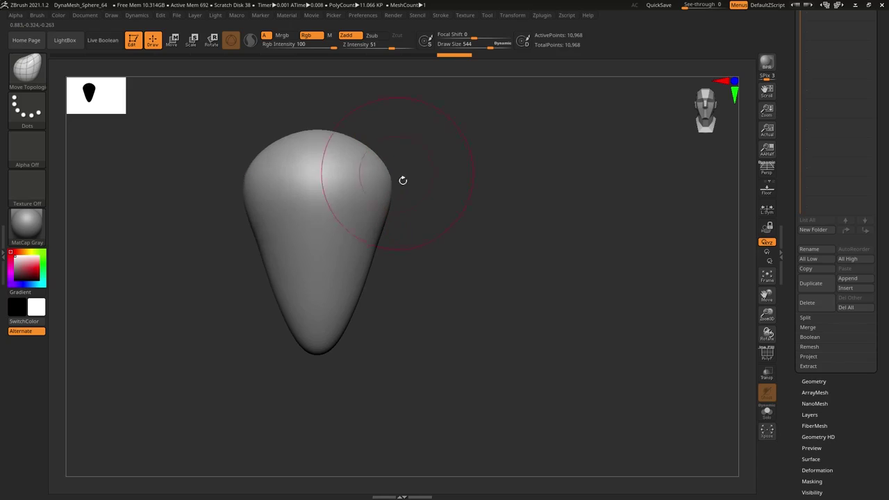
mouse_move(318, 132)
mouse_down()
mouse_move(309, 139)
mouse_move(327, 157)
mouse_up()
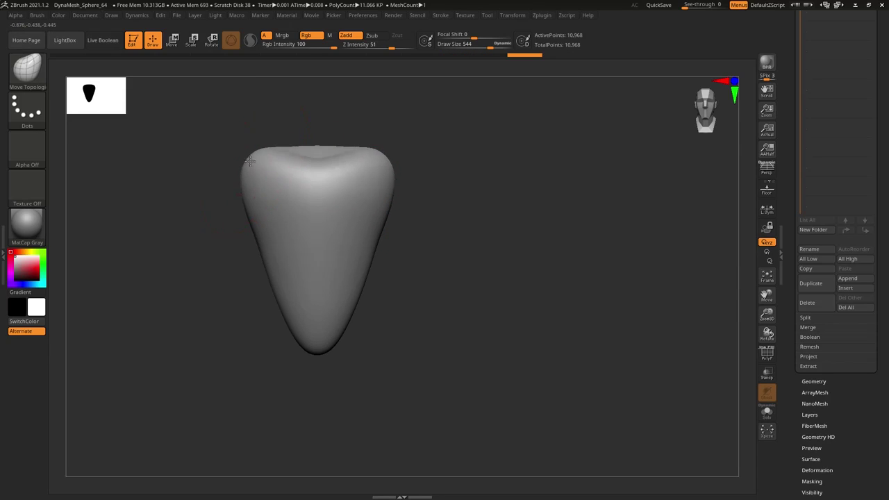
Smooth the top dents, flatten the right-side bulge and round out the lower tip.
mouse_move(248, 156)
shift+mouse_down()
mouse_move(317, 152)
mouse_move(306, 223)
shift+mouse_up()
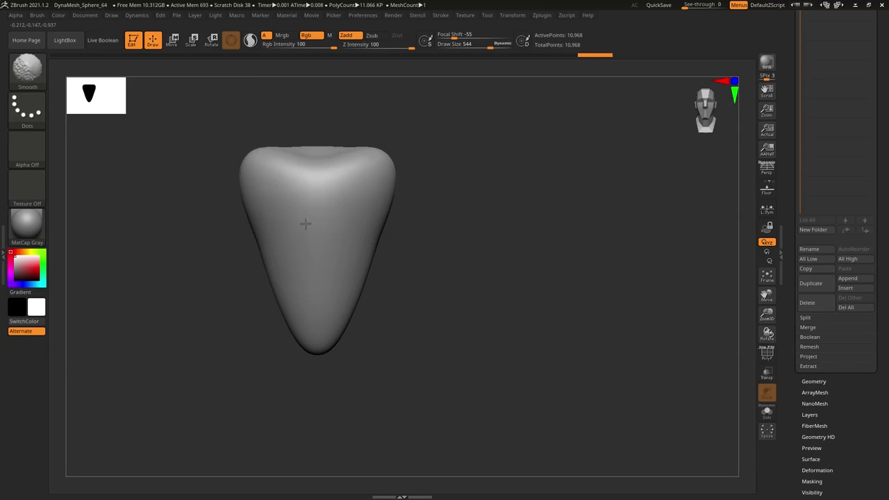
mouse_move(312, 326)
shift+mouse_down()
mouse_move(440, 274)
mouse_move(416, 284)
shift+mouse_up()
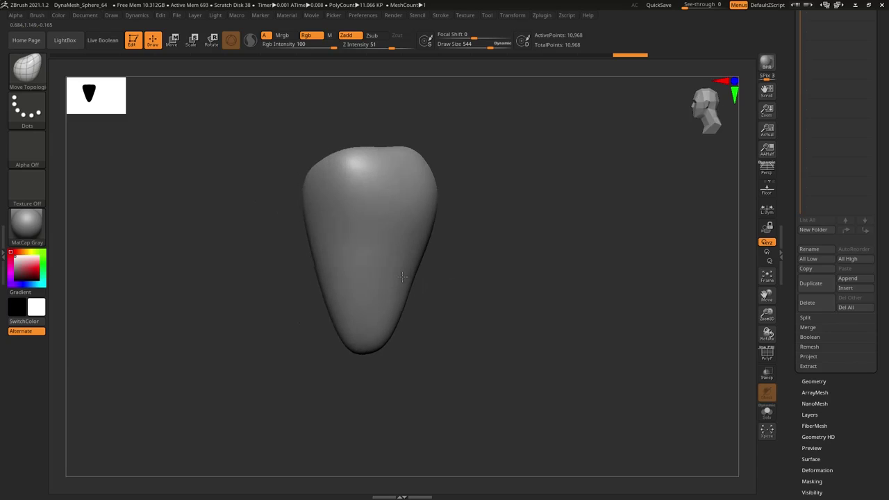
shift+drag(433, 222, 487, 271)
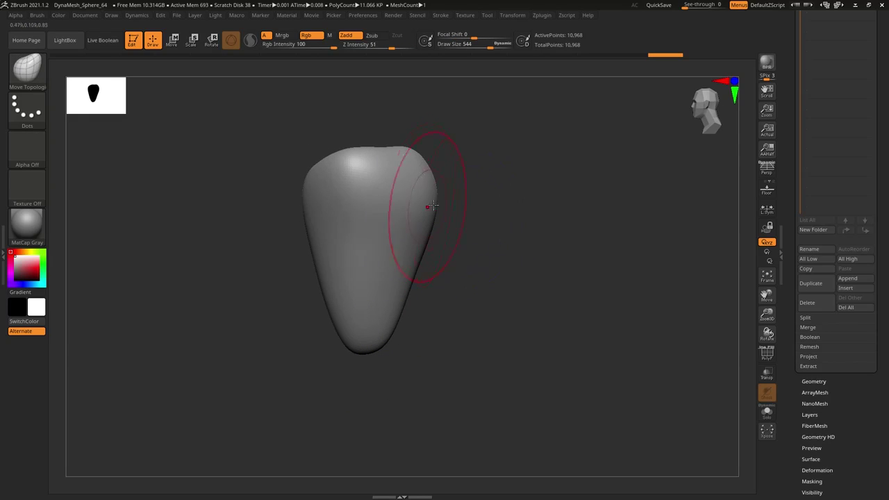
shift+drag(432, 205, 431, 197)
mouse_move(430, 246)
shift+mouse_down()
mouse_move(416, 317)
mouse_move(422, 353)
shift+mouse_up()
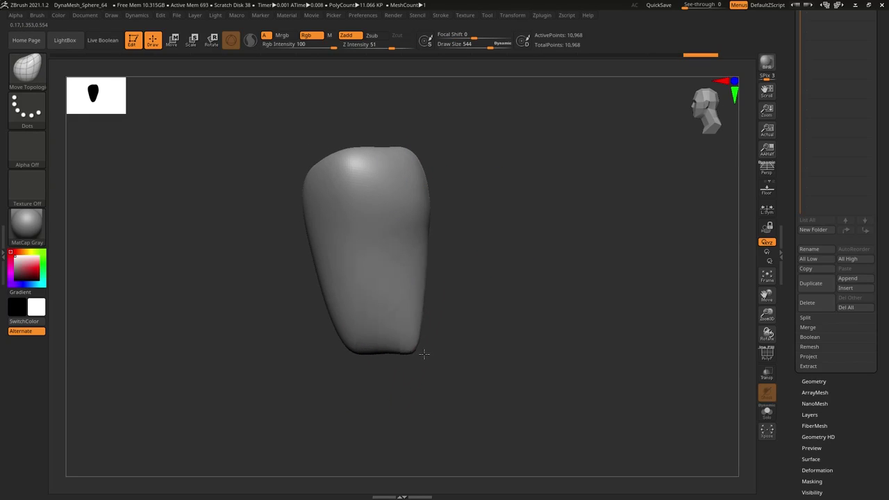
mouse_move(434, 302)
shift+mouse_down()
mouse_move(412, 340)
mouse_move(351, 348)
shift+mouse_up()
mouse_move(479, 285)
mouse_down()
mouse_move(528, 282)
mouse_move(522, 290)
mouse_up()
drag(424, 330, 416, 348)
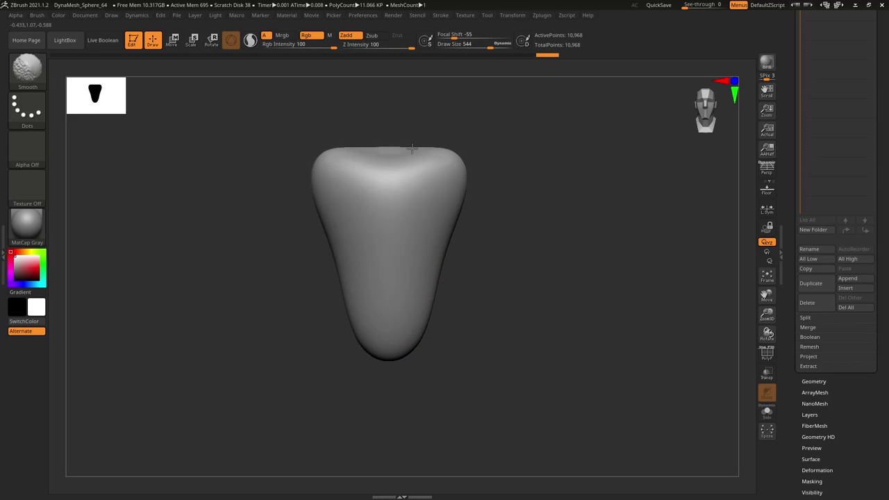
shift+drag(412, 148, 438, 157)
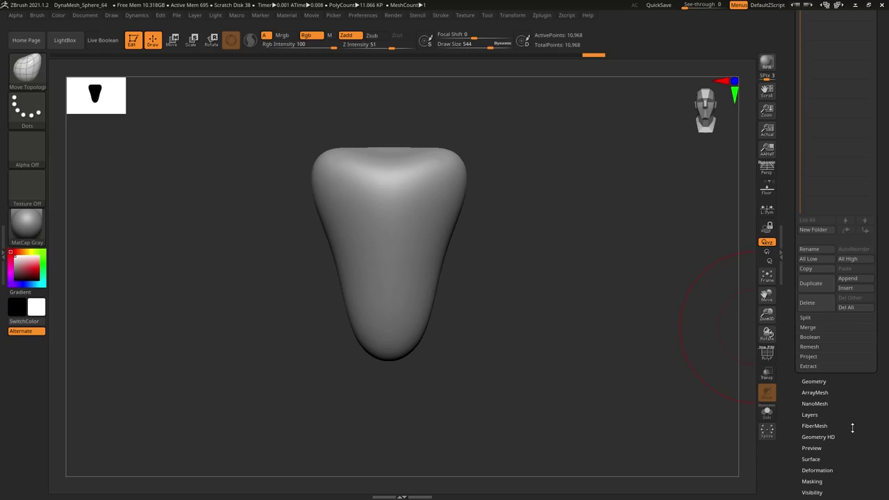
mouse_move(852, 428)
mouse_down()
mouse_move(856, 373)
mouse_move(855, 387)
mouse_up()
Remesh the torso with DynaMesh and check the new topology in the wireframe.
click(813, 350)
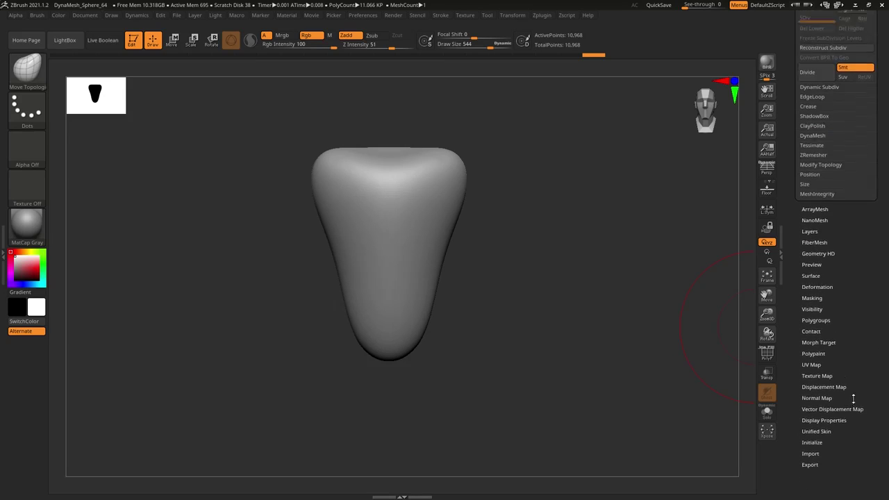
click(826, 234)
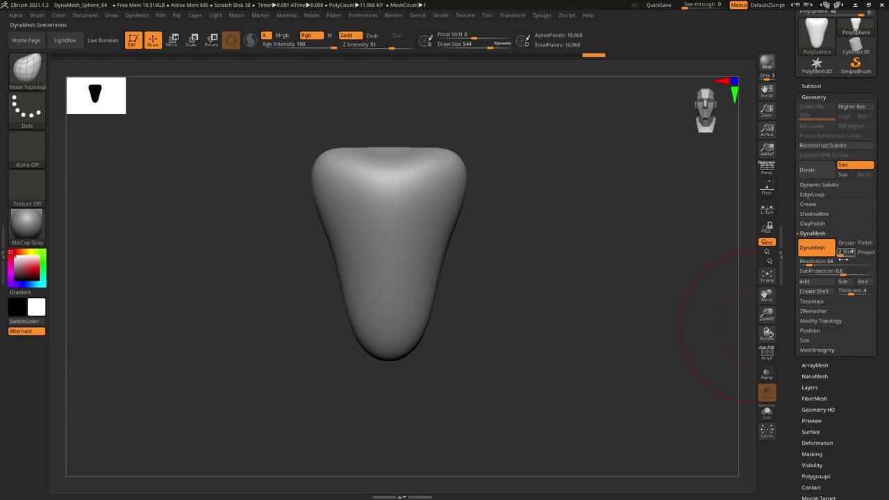
click(815, 247)
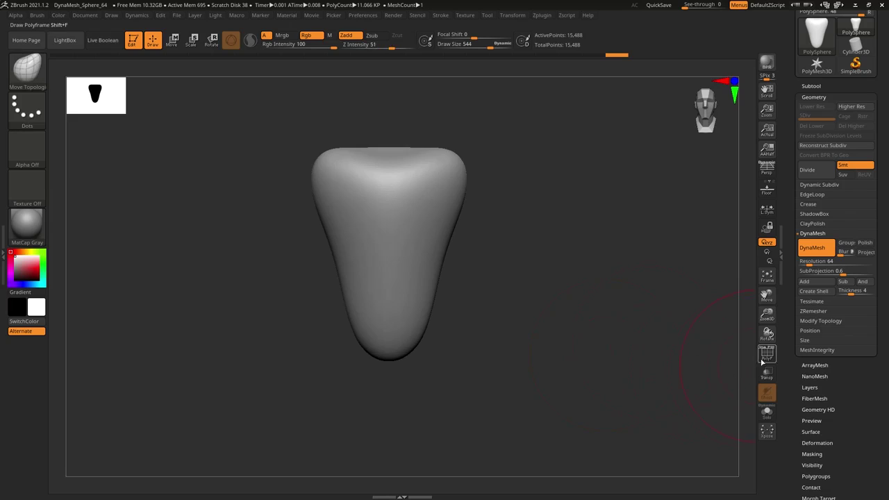
key(shift+f)
key(shift+f)
key(shift+f)
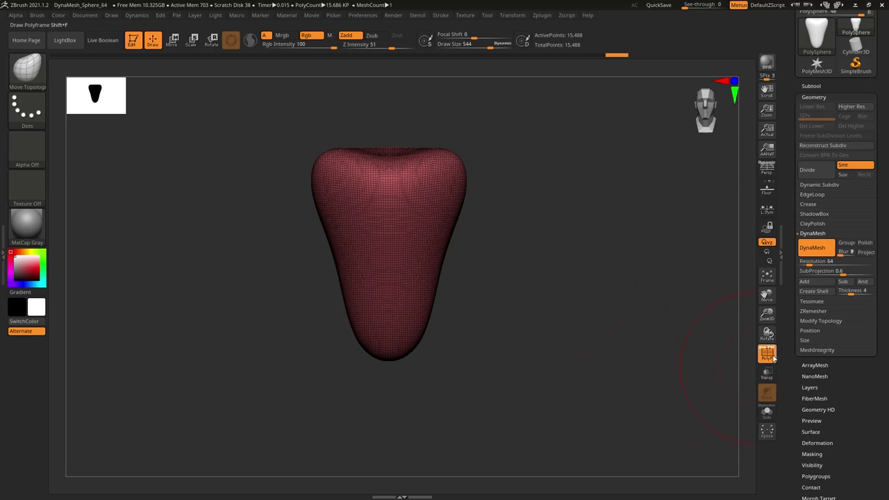
click(766, 354)
Pull the bottom tip down, widen the upper body and check it from the side.
key(shift)
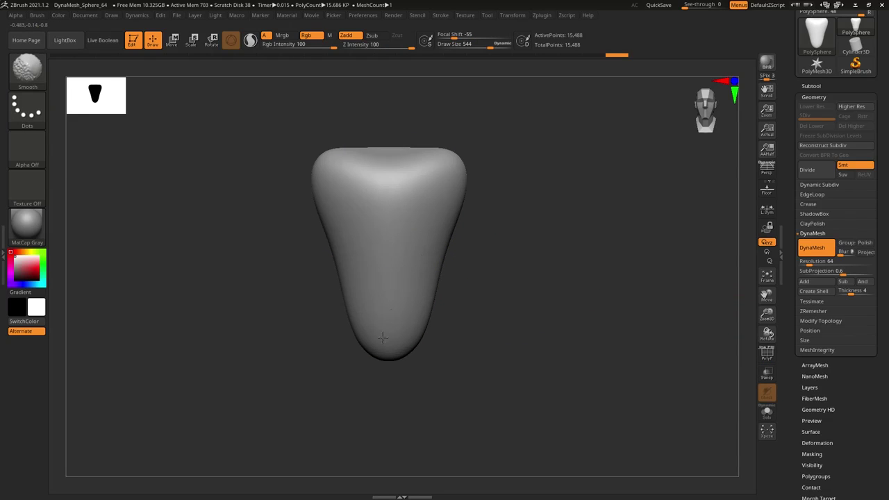
mouse_move(396, 329)
mouse_down()
mouse_move(412, 362)
mouse_move(375, 292)
mouse_up()
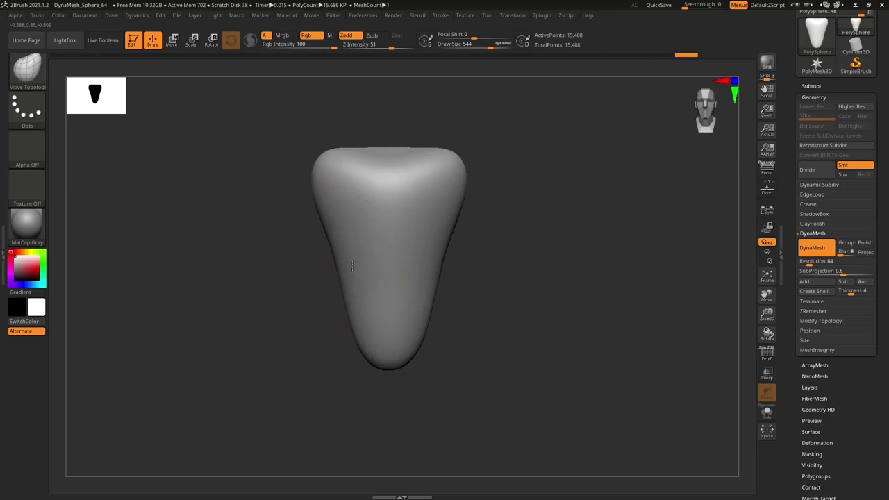
mouse_move(341, 257)
mouse_down()
mouse_move(326, 209)
mouse_move(482, 264)
mouse_move(453, 259)
mouse_up()
shift+drag(311, 251, 536, 317)
Switch to the ClayBuildup brush, recentre the torso and shrink the brush size.
key(b)
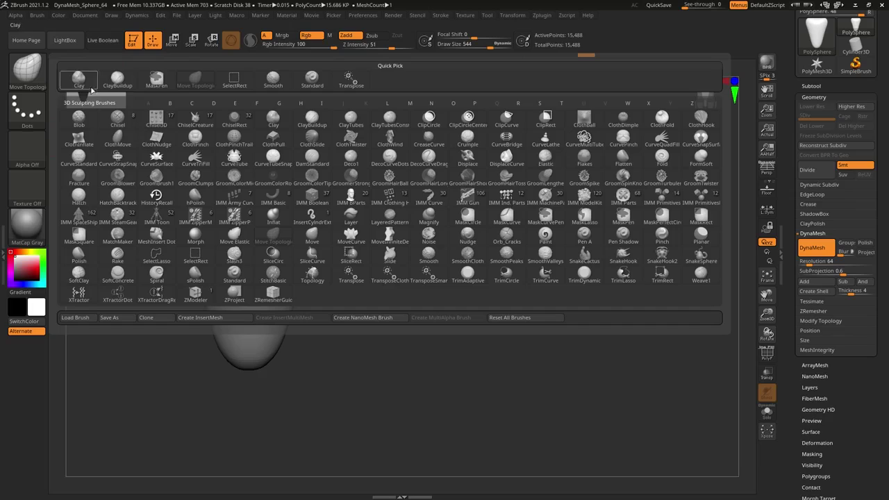
click(117, 78)
drag(763, 305, 810, 311)
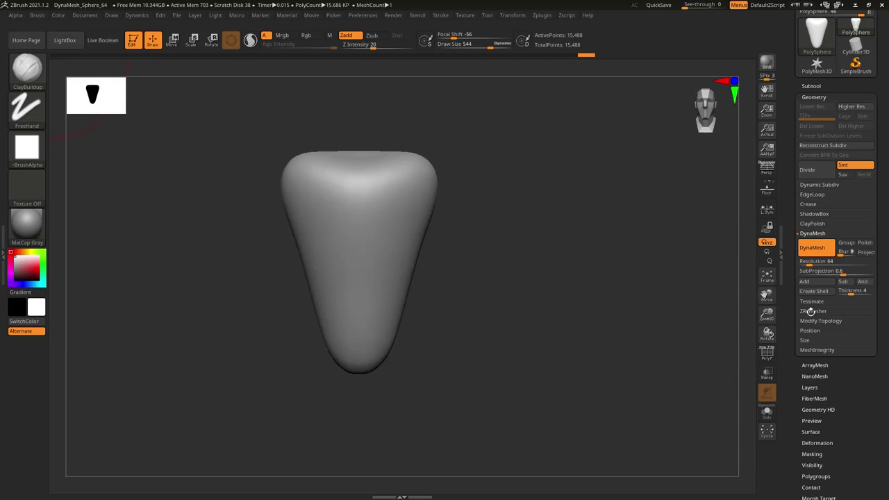
drag(387, 222, 391, 232)
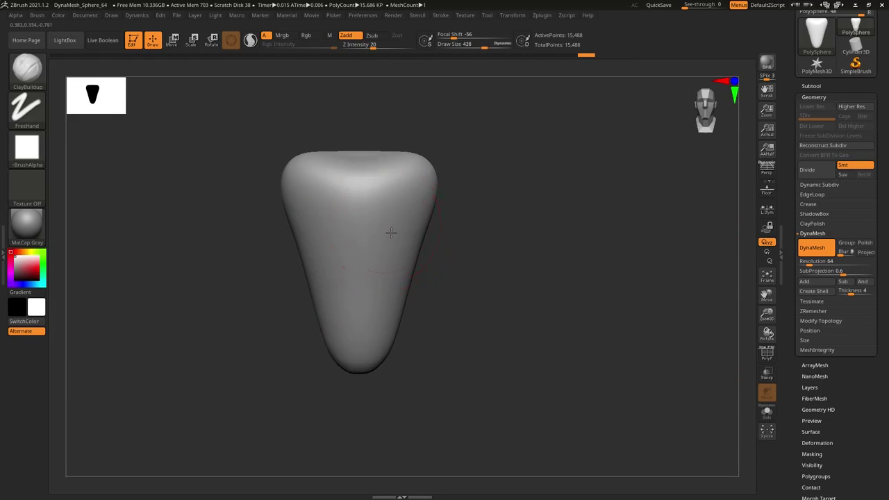
key([)
key([)
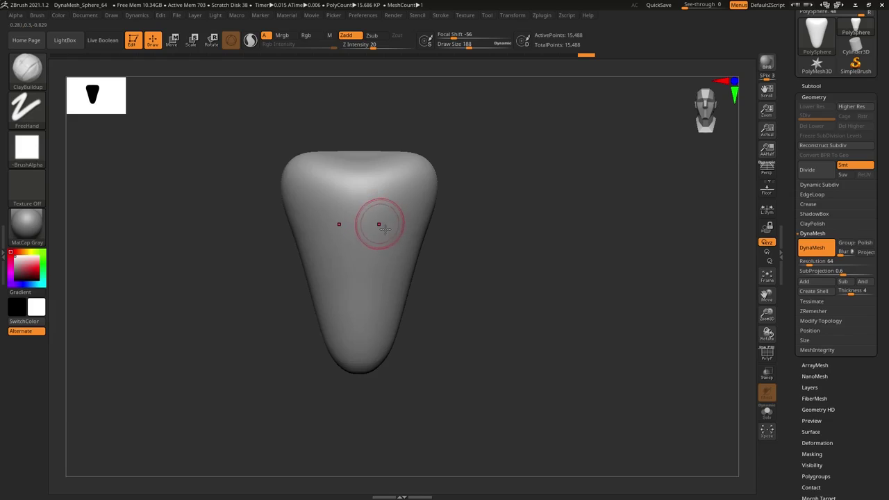
Build mirrored clay collarbone ridges across the upper chest, then orbit to check.
drag(375, 46, 368, 46)
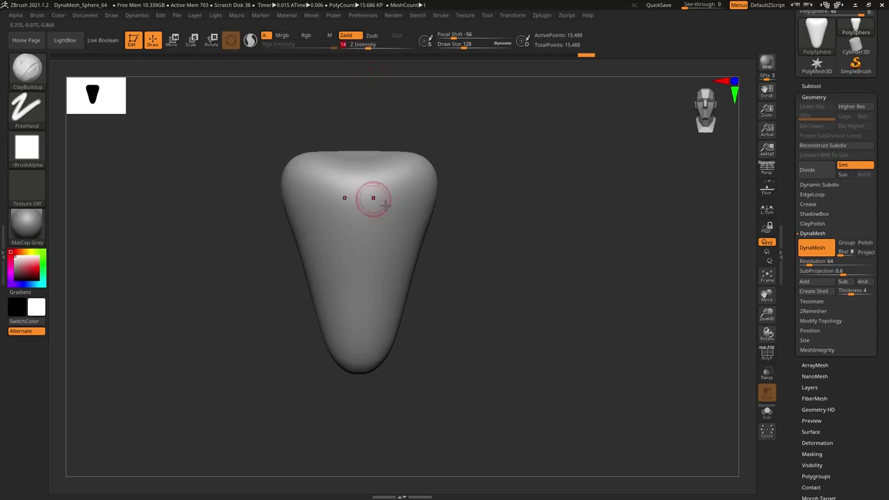
drag(372, 199, 425, 186)
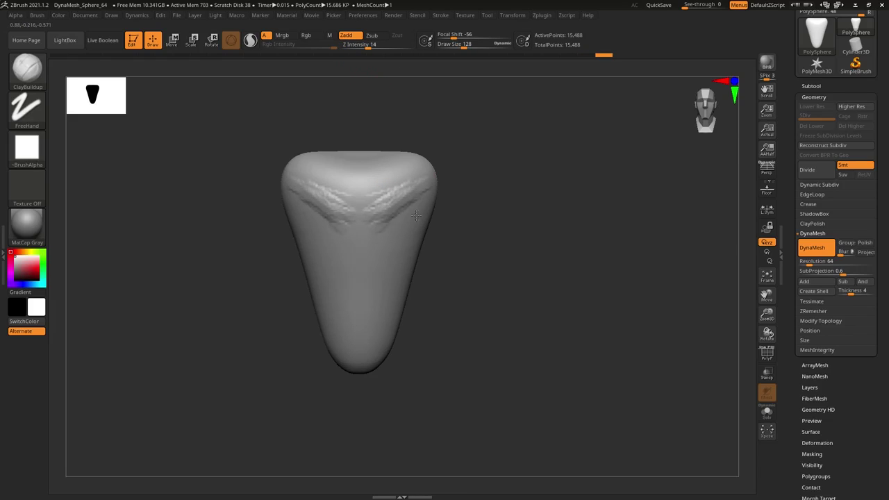
mouse_move(415, 216)
mouse_down()
mouse_move(416, 195)
mouse_move(393, 193)
mouse_move(420, 179)
mouse_up()
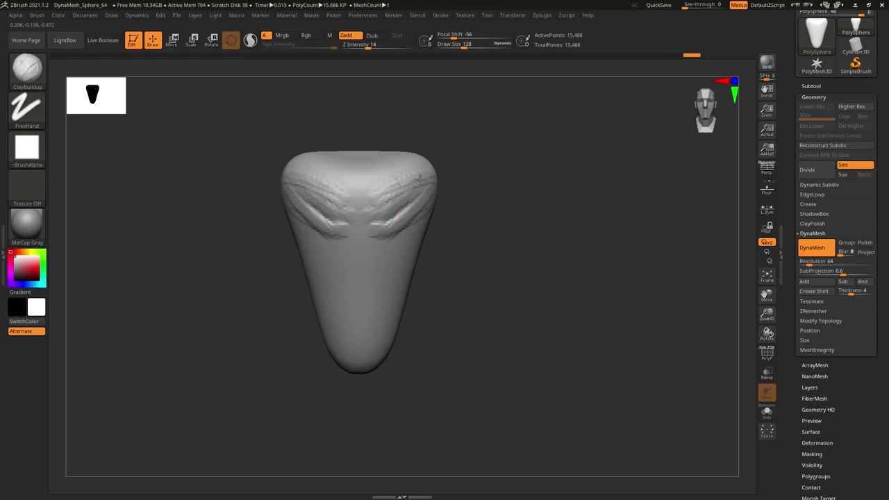
mouse_move(384, 208)
mouse_down()
mouse_move(413, 183)
mouse_move(387, 214)
mouse_move(387, 204)
mouse_move(369, 216)
mouse_move(387, 238)
mouse_move(387, 190)
mouse_move(445, 168)
mouse_up()
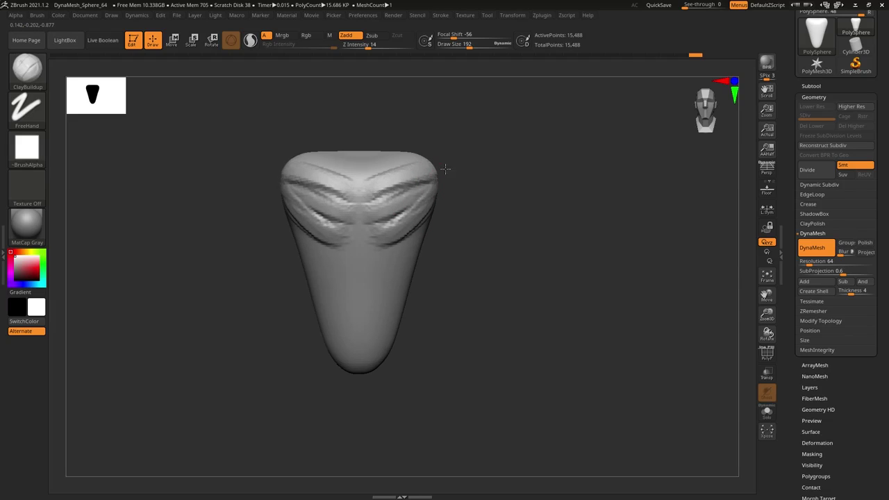
mouse_move(517, 217)
mouse_down()
mouse_move(421, 215)
mouse_move(530, 248)
mouse_move(490, 245)
mouse_up()
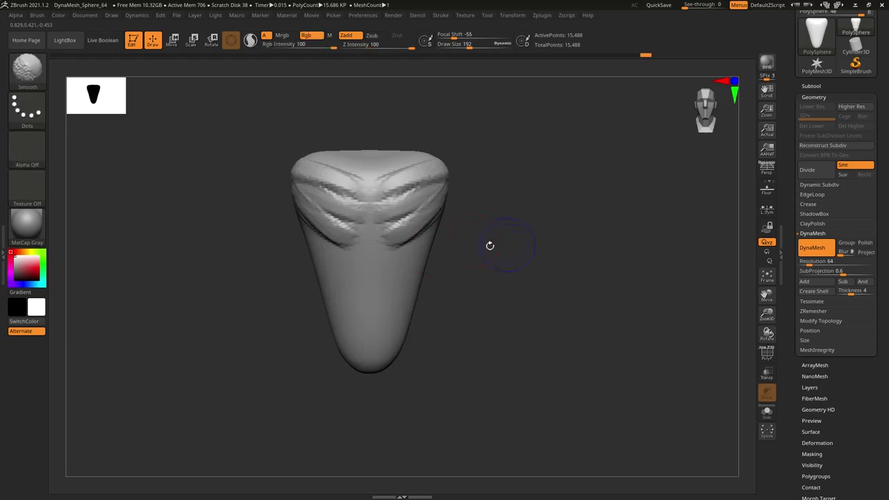
Add a mirrored clay ridge across the chest and smooth the V-shaped crease.
drag(375, 235, 420, 239)
shift+drag(440, 186, 420, 163)
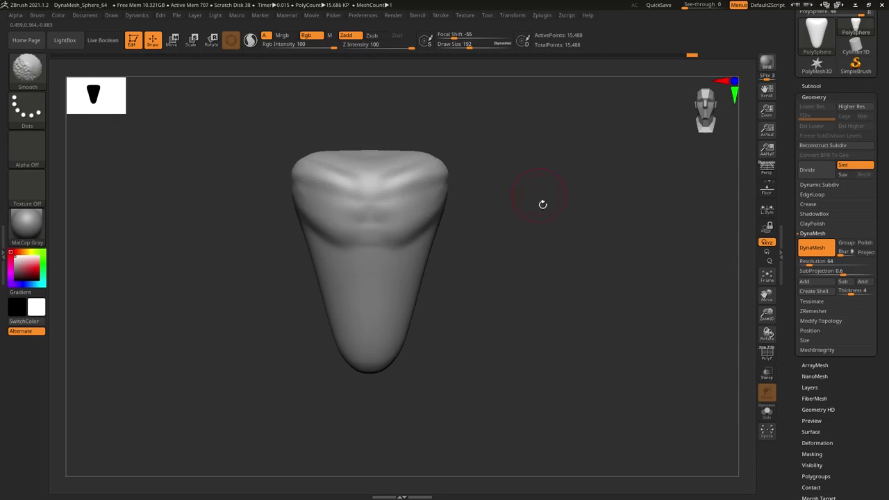
drag(542, 204, 436, 213)
shift+drag(559, 254, 576, 258)
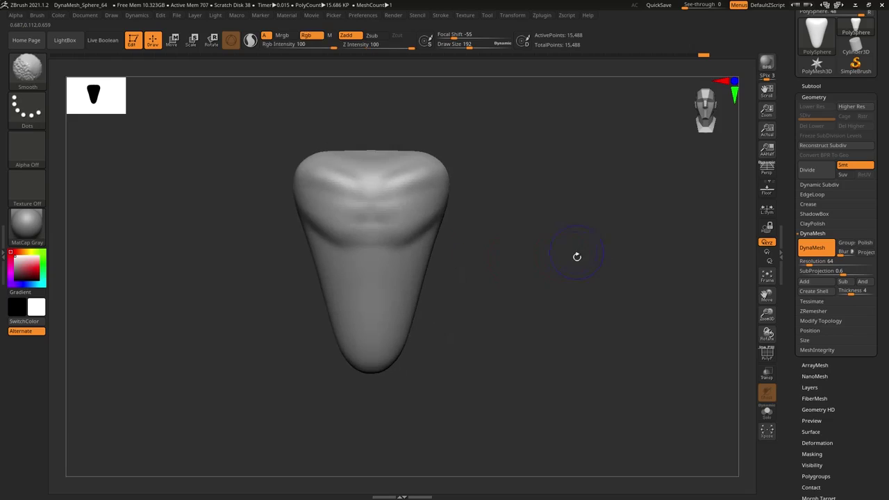
Dab mirrored clay ab bumps onto the mid and lower torso and smooth jagged blocks.
mouse_move(420, 230)
mouse_down()
mouse_move(416, 210)
mouse_move(452, 192)
mouse_move(408, 178)
mouse_up()
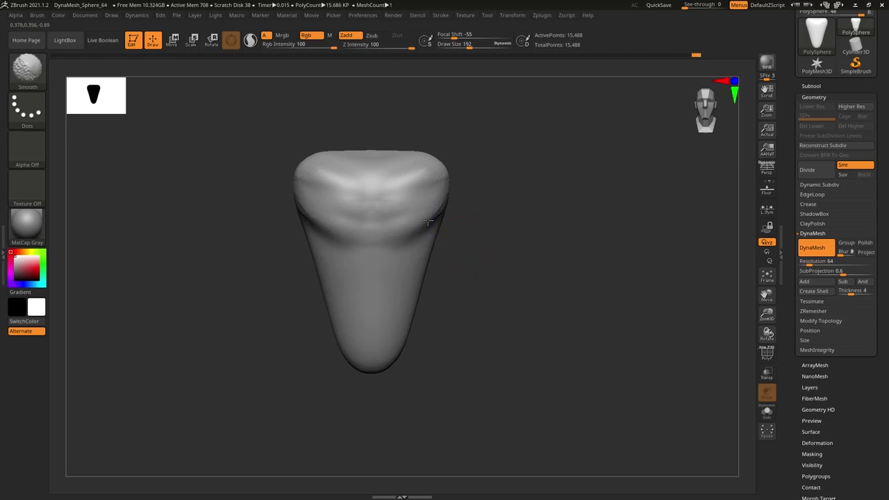
drag(489, 249, 495, 285)
mouse_move(387, 264)
mouse_down()
mouse_move(399, 272)
mouse_move(390, 340)
mouse_up()
shift+drag(389, 285, 375, 317)
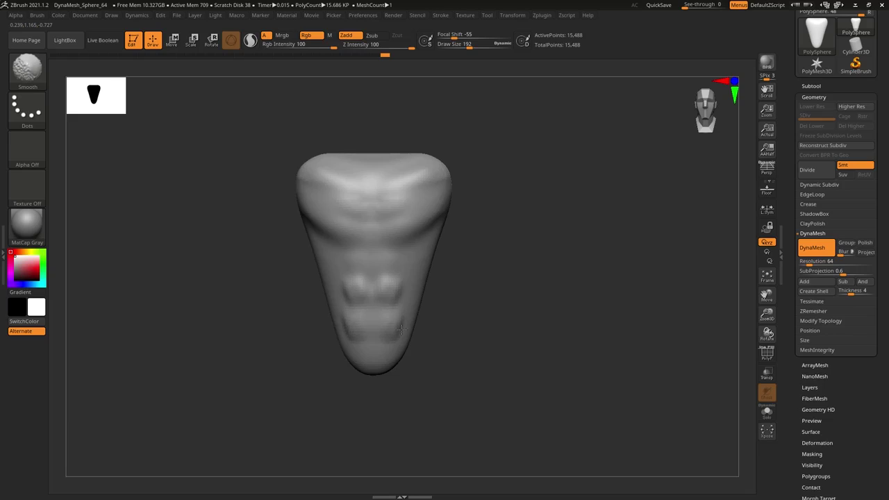
mouse_move(497, 296)
mouse_down()
mouse_move(480, 301)
mouse_move(496, 292)
mouse_move(474, 292)
mouse_move(511, 270)
mouse_up()
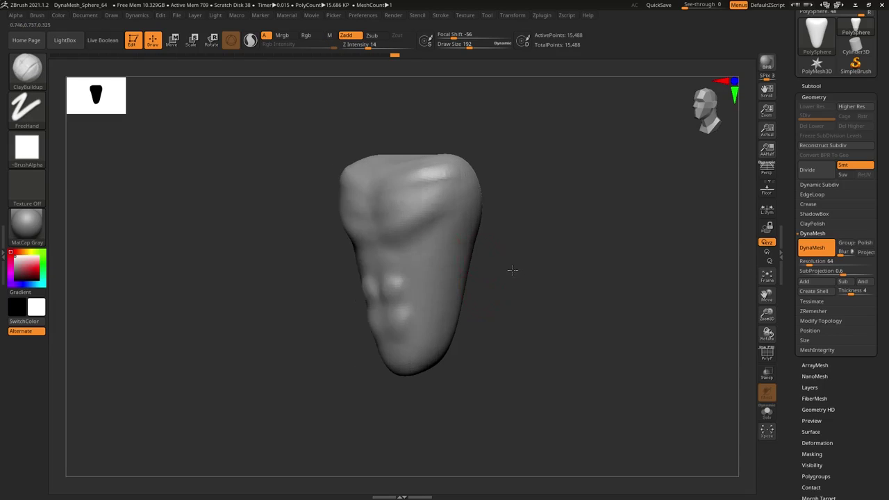
Turn the torso to its plain back side and select the Move Topological brush.
mouse_move(417, 257)
mouse_down()
mouse_move(433, 243)
mouse_move(427, 250)
mouse_move(444, 267)
mouse_move(420, 254)
mouse_up()
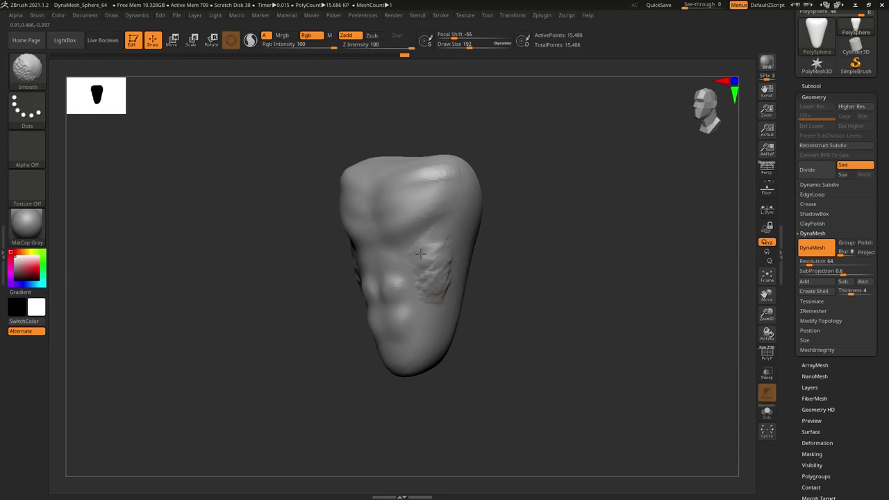
mouse_move(503, 278)
mouse_down()
mouse_move(519, 234)
mouse_move(551, 300)
mouse_up()
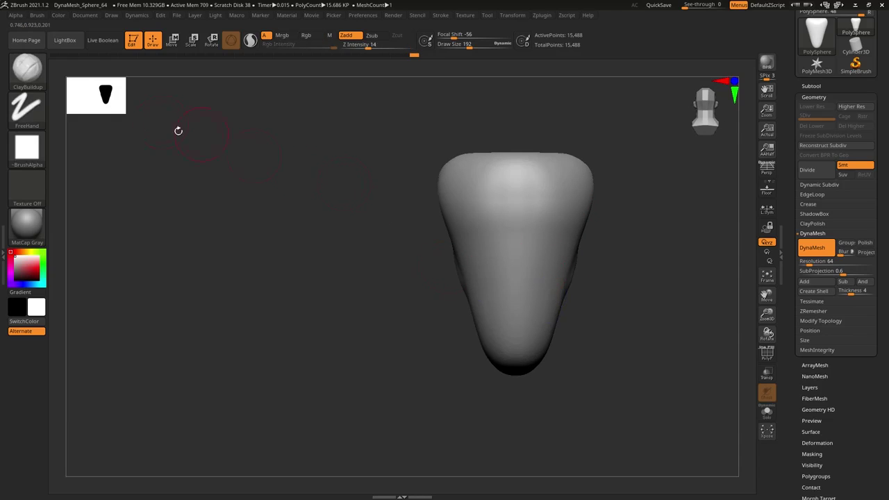
click(30, 72)
click(196, 84)
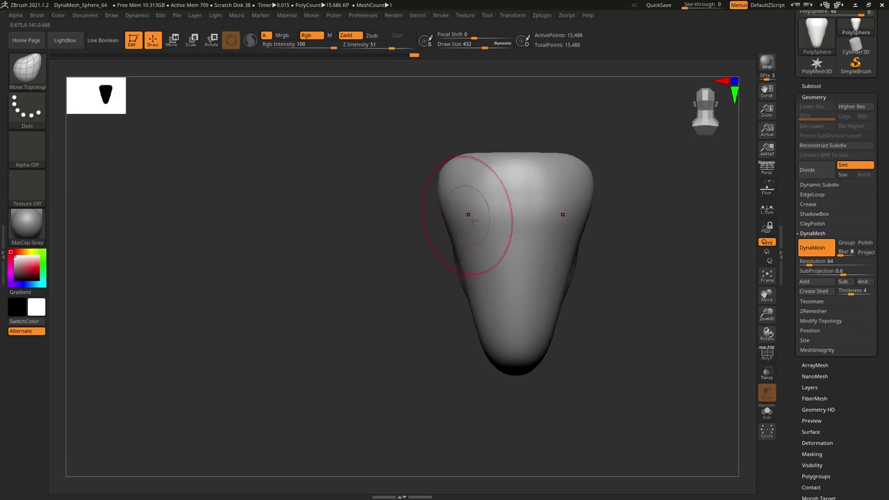
Pull in both flanks of the back symmetrically and orbit to check the taper.
mouse_move(456, 218)
mouse_down()
mouse_move(451, 264)
mouse_move(462, 298)
mouse_move(438, 182)
mouse_move(505, 202)
mouse_up()
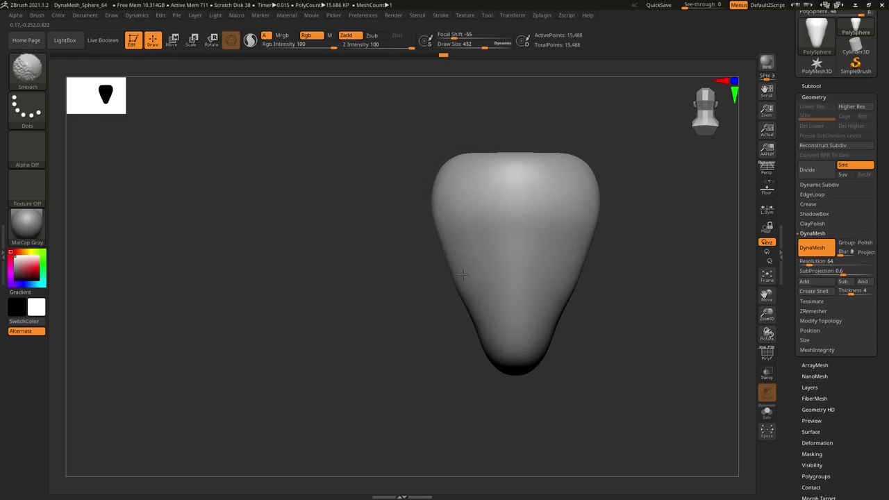
mouse_move(372, 316)
mouse_down()
mouse_move(621, 292)
mouse_move(542, 313)
mouse_up()
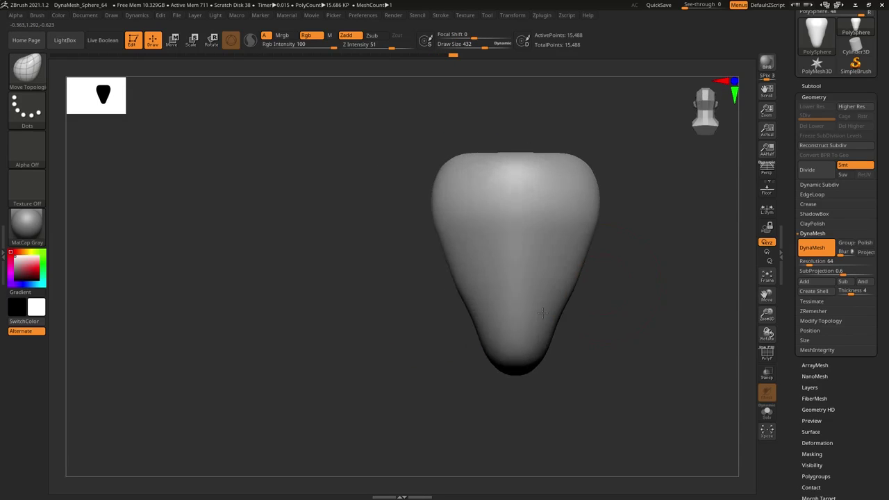
click(26, 68)
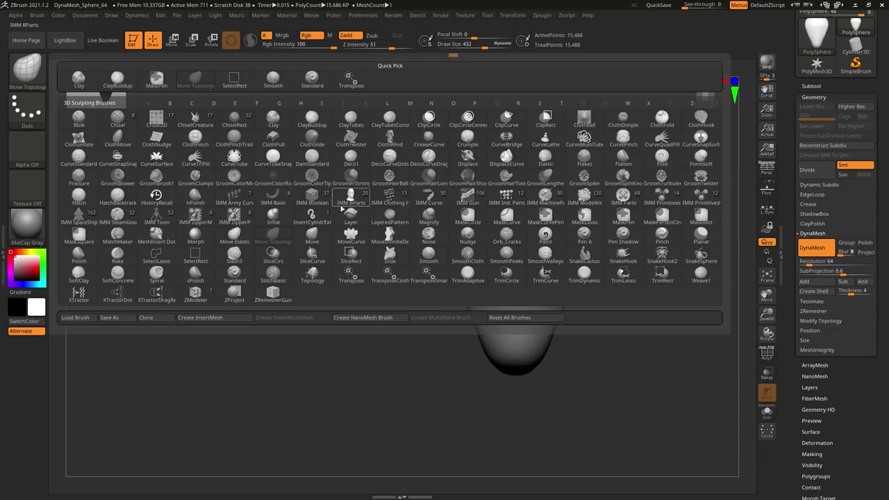
With DamStandard, carve a vertical front groove, a deep groove under the chest and an upper-abdomen groove.
key(d)
click(309, 164)
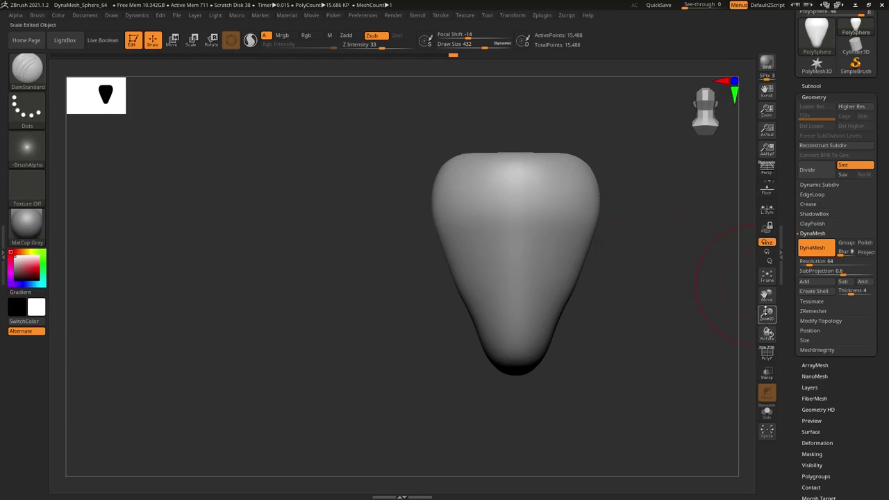
alt+drag(726, 285, 667, 297)
mouse_move(458, 173)
mouse_down()
mouse_move(460, 289)
mouse_move(452, 212)
mouse_move(456, 232)
mouse_up()
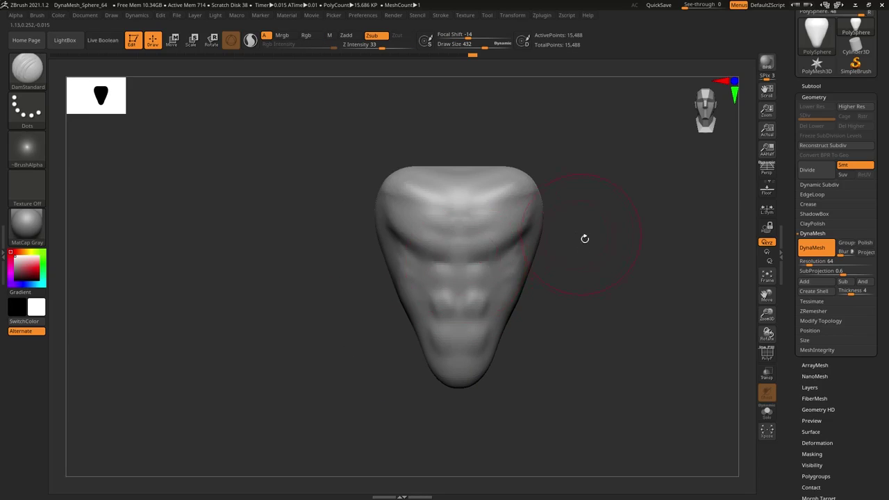
mouse_move(585, 238)
mouse_down()
mouse_move(555, 228)
mouse_move(634, 250)
mouse_up()
drag(767, 314, 767, 291)
drag(767, 334, 736, 326)
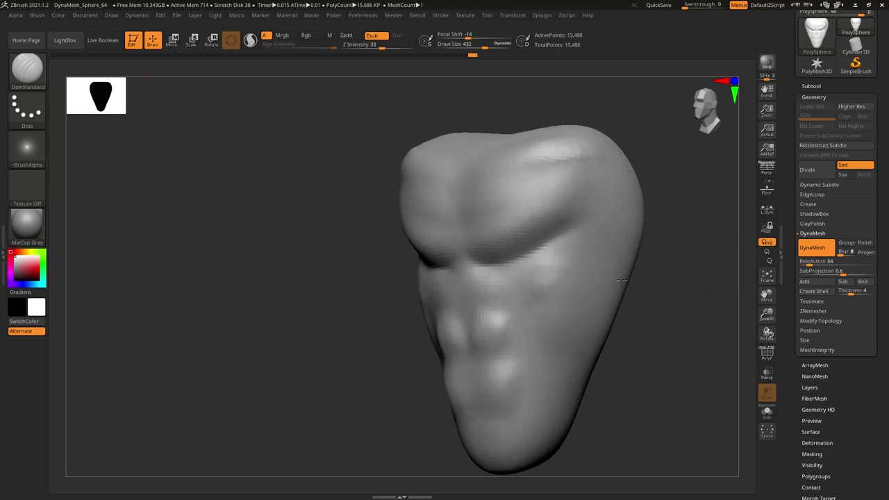
drag(613, 175, 502, 260)
mouse_move(667, 277)
mouse_down()
mouse_move(694, 317)
mouse_move(646, 305)
mouse_up()
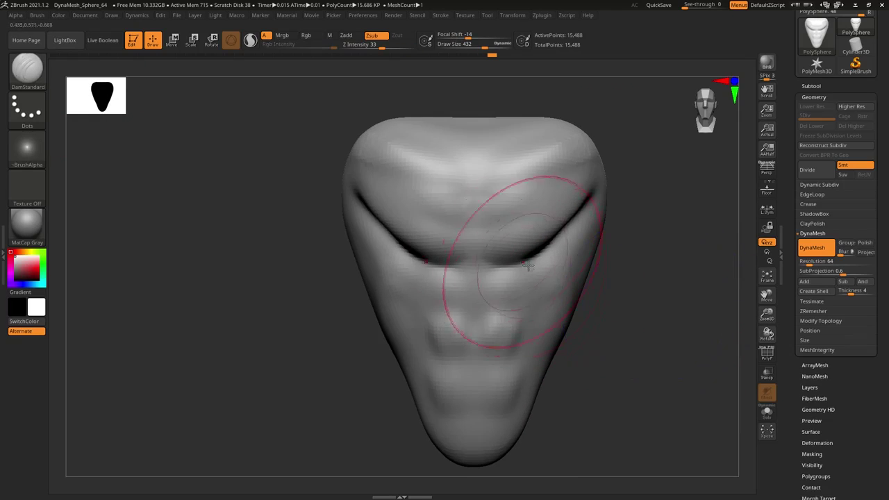
drag(443, 278, 505, 278)
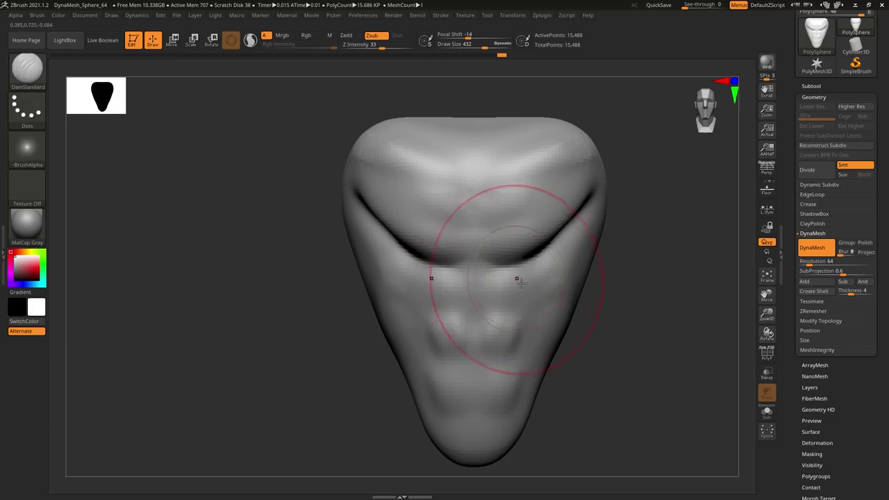
Toggle perspective, lower Z Intensity to 18, shrink the stroke and smooth the chest's top bumps.
key(p)
key(p)
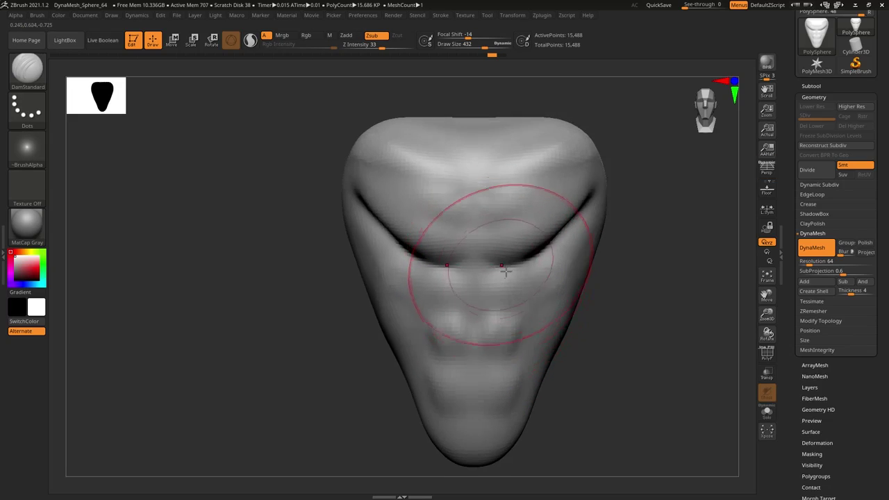
drag(385, 43, 373, 44)
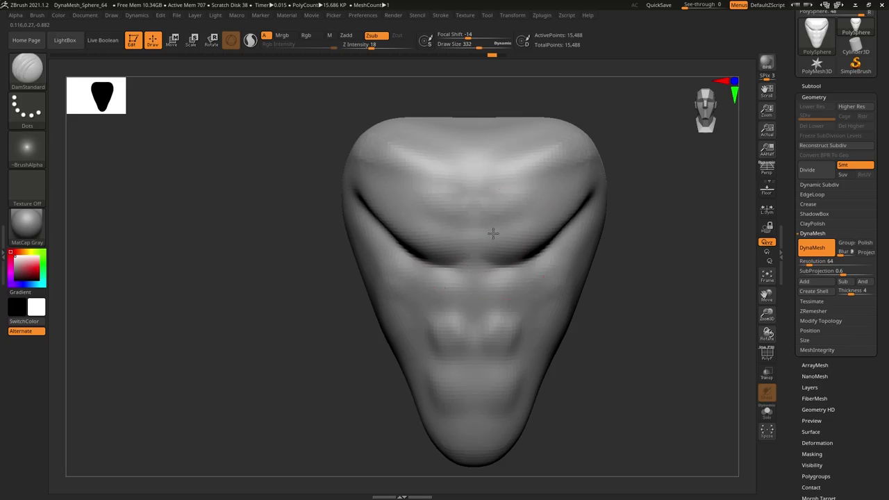
key(bracketleft)
key(bracketleft)
key(bracketleft)
drag(632, 272, 637, 304)
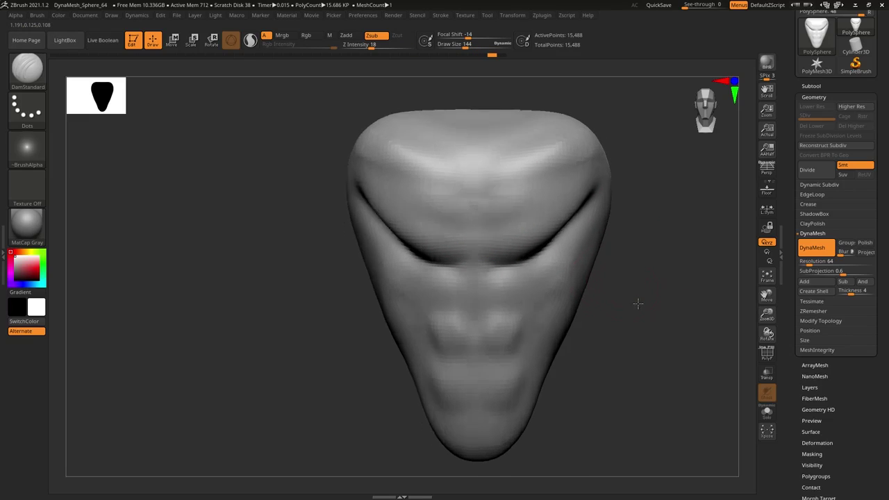
drag(767, 316, 744, 302)
shift+drag(407, 199, 425, 242)
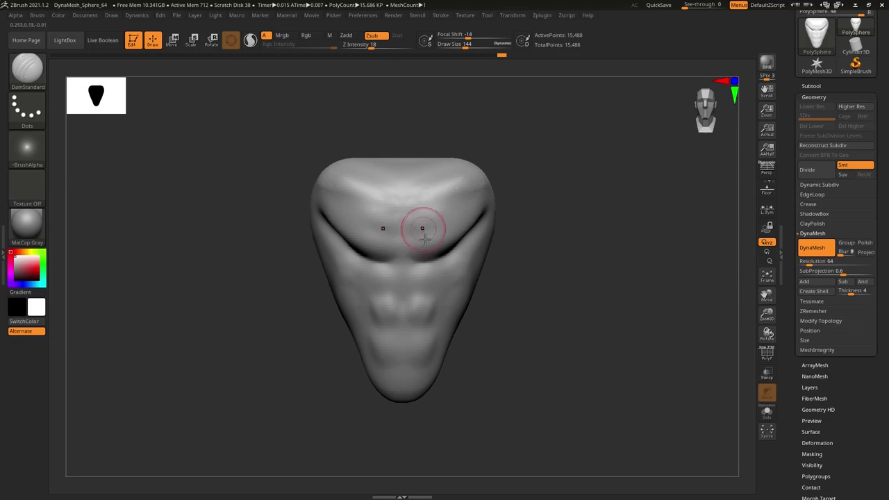
Slightly enlarge the stroke and carve a groove into the torso's right flank.
key(bracketright)
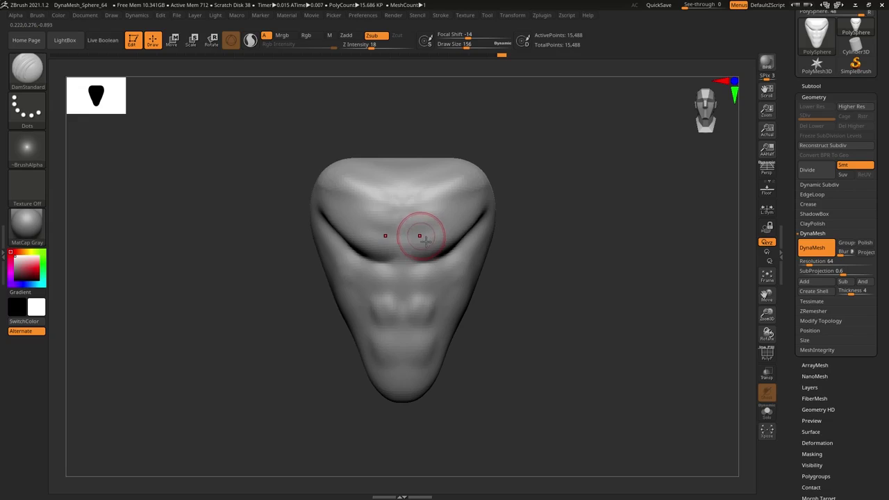
key(bracketright)
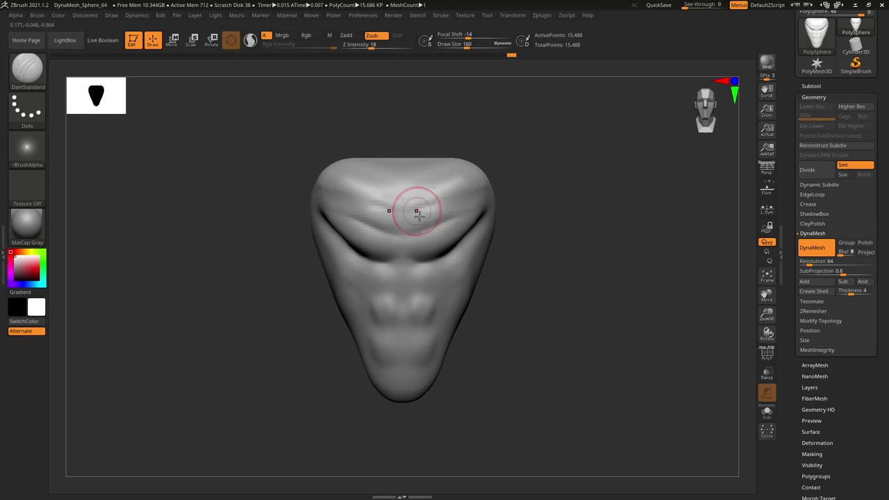
mouse_move(557, 295)
mouse_down()
mouse_move(549, 270)
mouse_move(528, 285)
mouse_up()
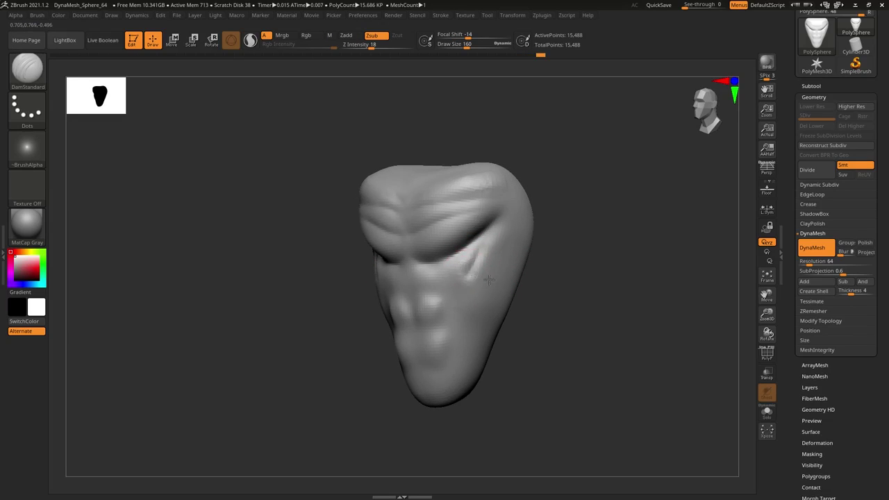
drag(489, 300, 466, 313)
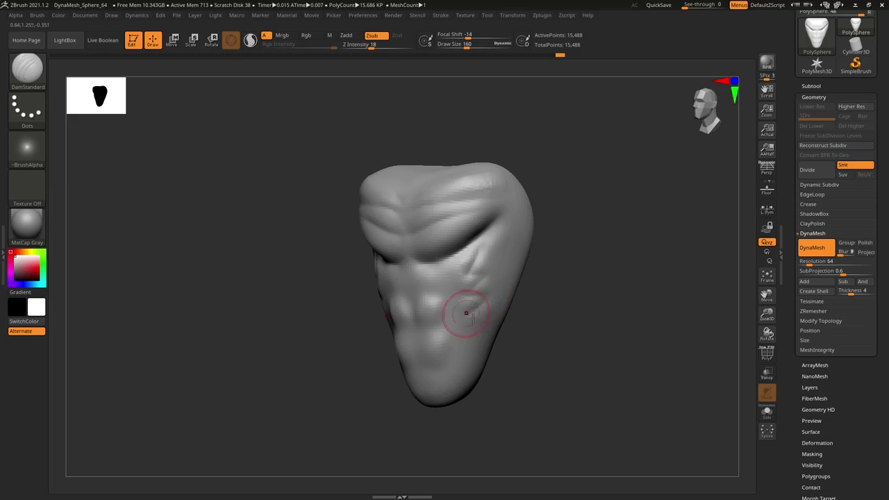
drag(597, 315, 608, 323)
mouse_move(516, 292)
mouse_down()
mouse_move(532, 298)
mouse_move(514, 289)
mouse_up()
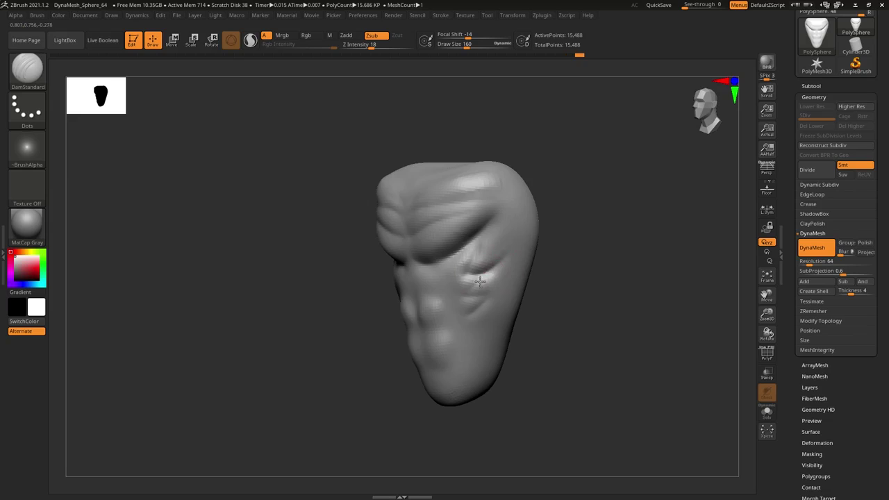
Carve another side groove, then face the torso front-on and zoom it to fill the canvas.
drag(546, 285, 556, 277)
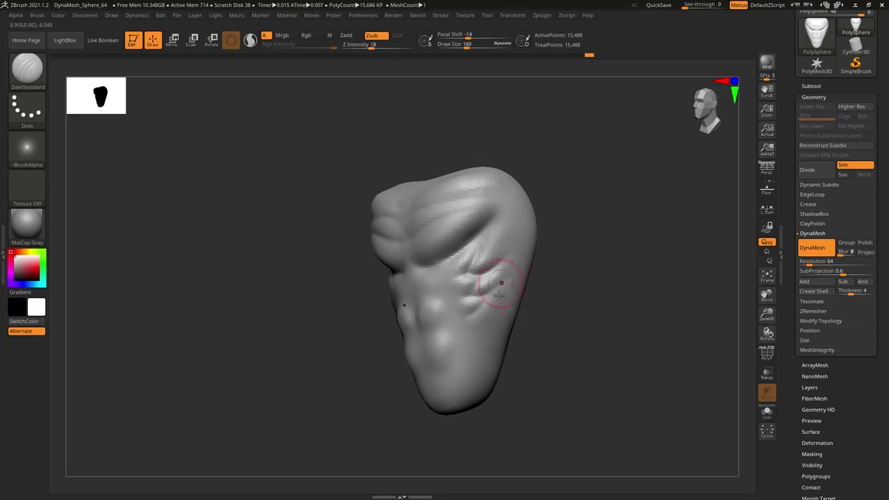
drag(500, 285, 490, 292)
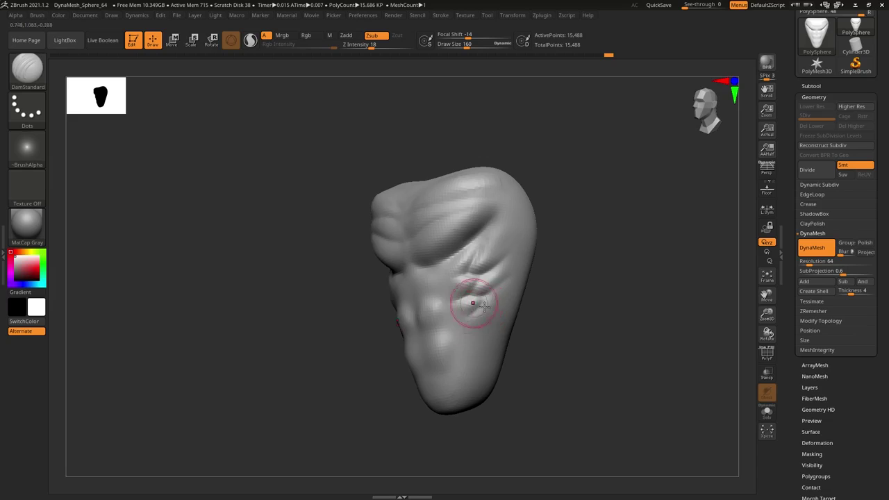
shift+drag(593, 334, 526, 334)
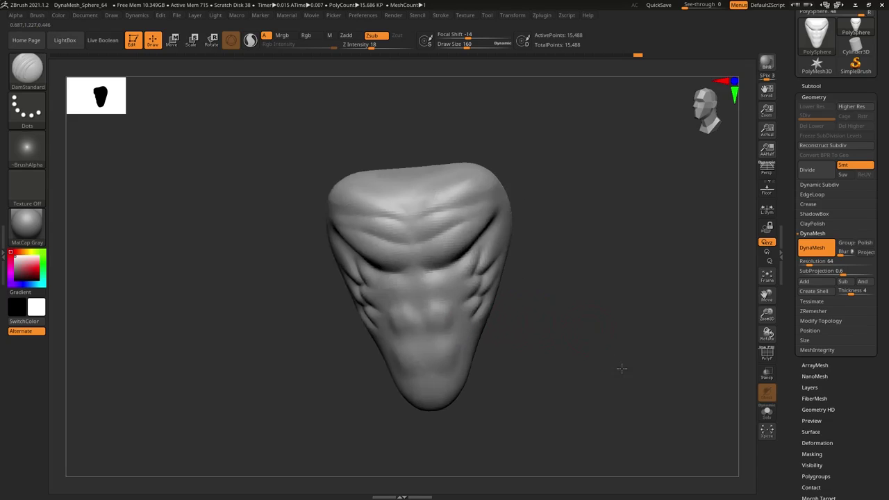
drag(766, 315, 657, 368)
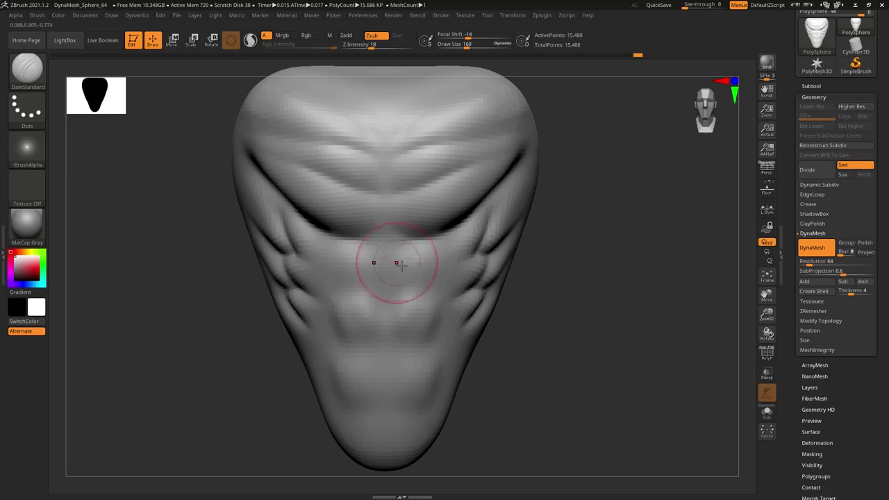
Carve the central ab groove, smooth the lower abdominal lobes and zoom out to review.
drag(388, 257, 388, 293)
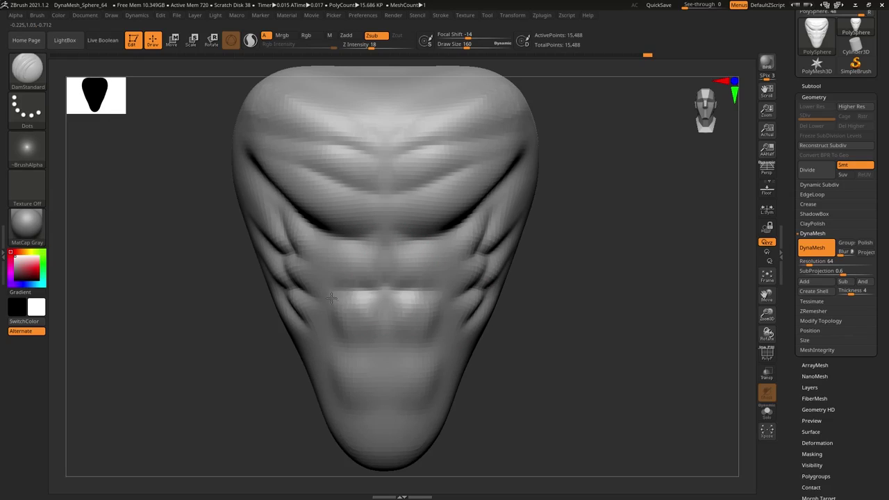
mouse_move(359, 293)
shift+mouse_down()
mouse_move(377, 288)
mouse_move(377, 254)
mouse_move(386, 353)
mouse_move(354, 363)
mouse_move(361, 347)
mouse_move(382, 388)
mouse_move(375, 356)
mouse_move(345, 356)
mouse_move(320, 316)
shift+mouse_up()
mouse_move(577, 334)
mouse_down()
mouse_move(572, 357)
mouse_move(593, 363)
mouse_up()
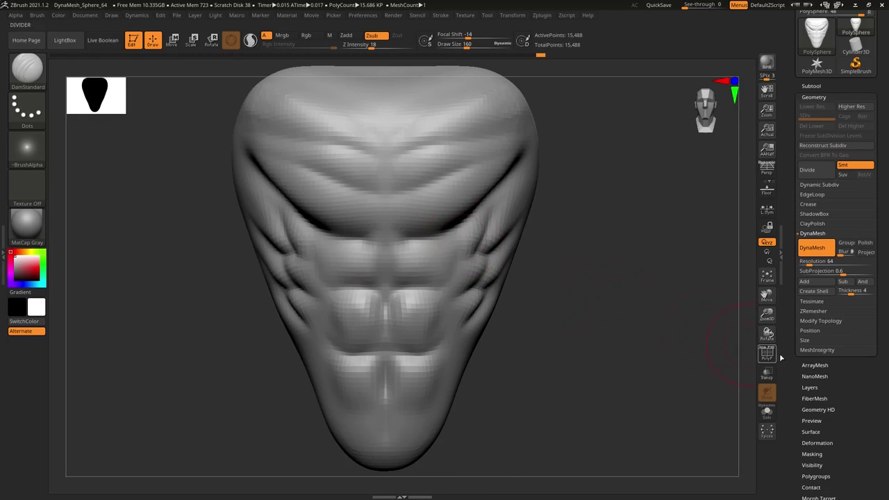
drag(768, 318, 768, 333)
mouse_move(676, 320)
mouse_down()
mouse_move(629, 308)
mouse_move(643, 308)
mouse_up()
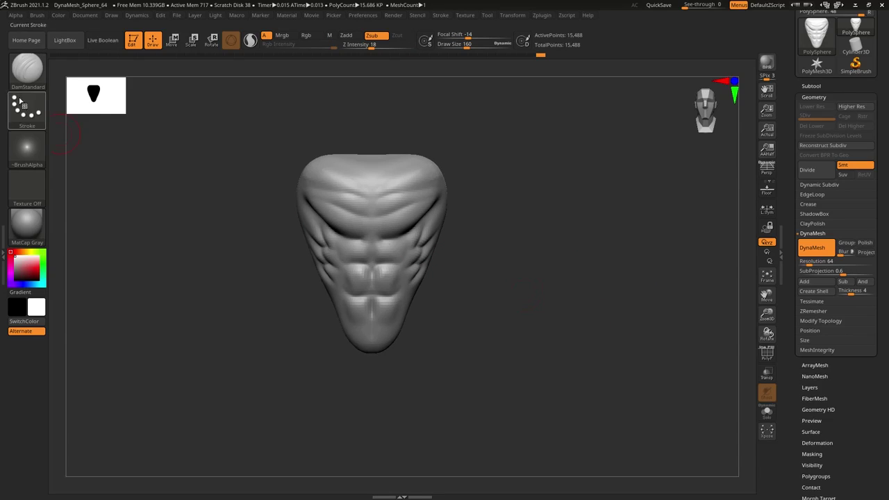
Switch to the Move Topological brush and zoom in so the torso fills the view.
key(b)
click(250, 83)
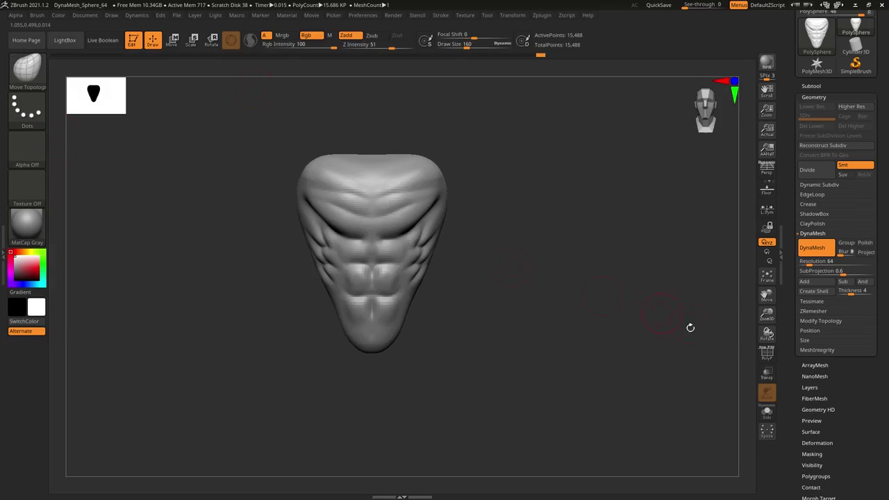
mouse_move(766, 298)
mouse_down()
mouse_move(767, 313)
mouse_move(599, 333)
mouse_up()
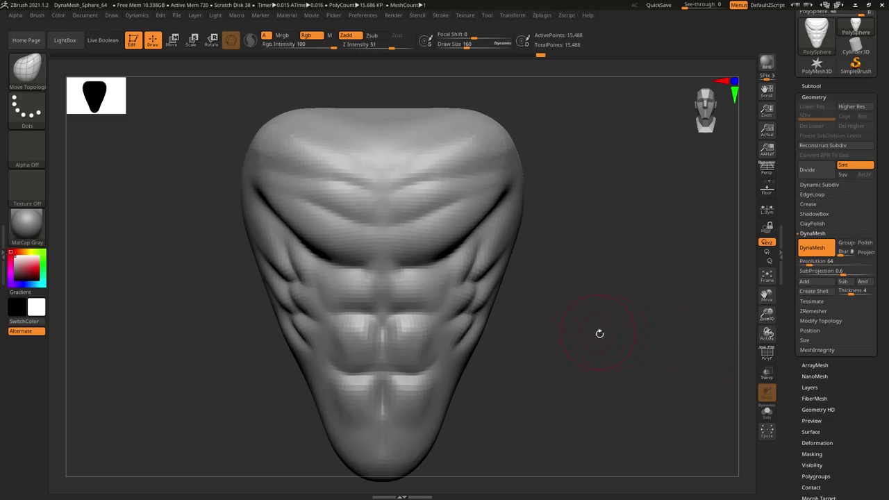
Pull both shoulder edges outward symmetrically, resizing the brush between strokes.
key(bracketright)
key(bracketright)
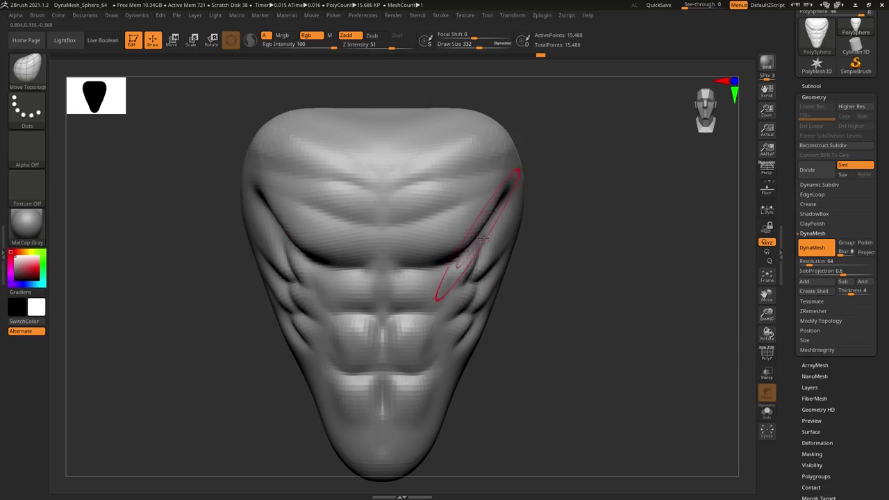
drag(482, 240, 478, 218)
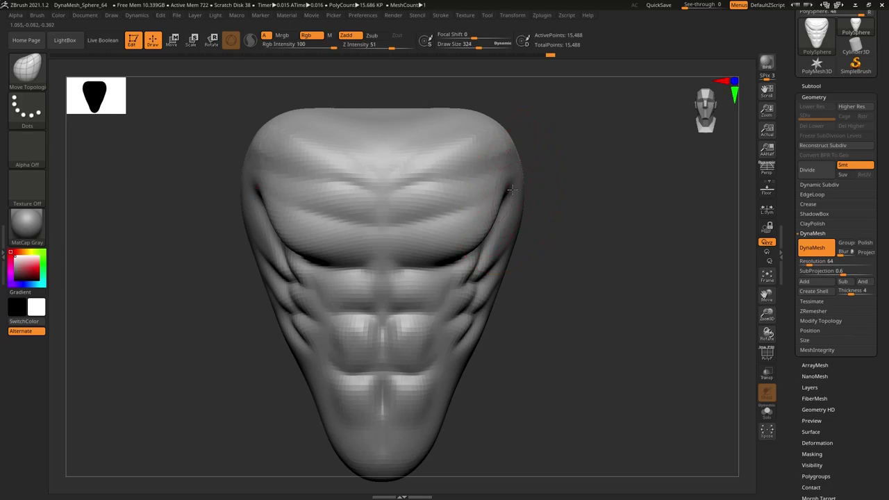
key(bracketleft)
mouse_move(512, 188)
mouse_down()
mouse_move(522, 182)
mouse_move(597, 219)
mouse_move(620, 219)
mouse_up()
key(bracketright)
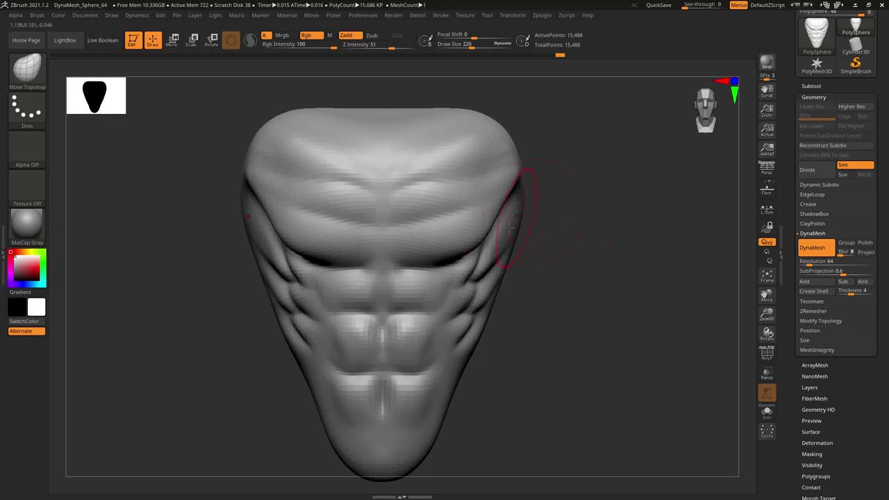
Smooth the right shoulder area, zoom out, and bring up the brush library.
key(shift)
shift+drag(479, 170, 527, 182)
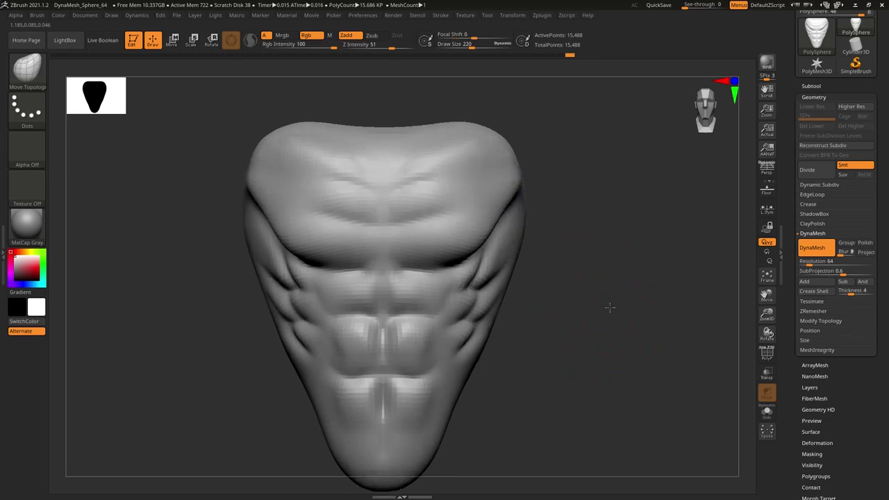
drag(766, 314, 705, 321)
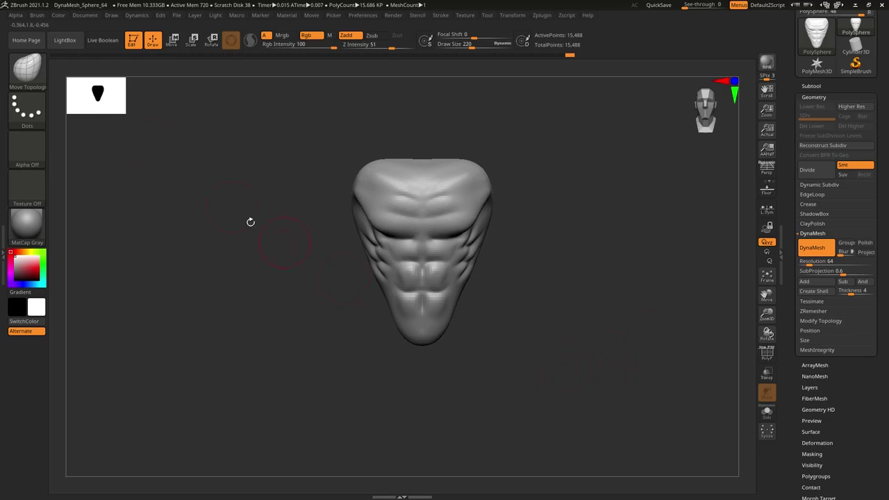
click(42, 75)
Select the DamStandard brush and zoom in closely on the chest with a smaller brush.
key(d)
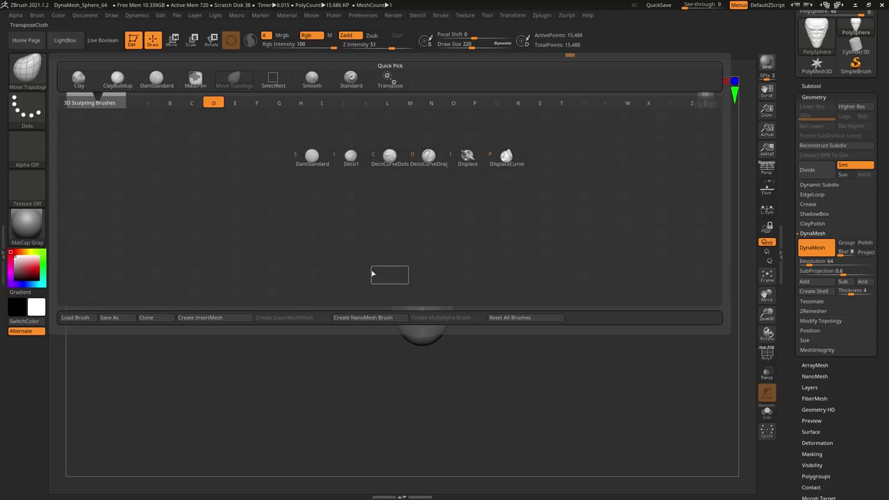
click(318, 167)
drag(767, 315, 450, 287)
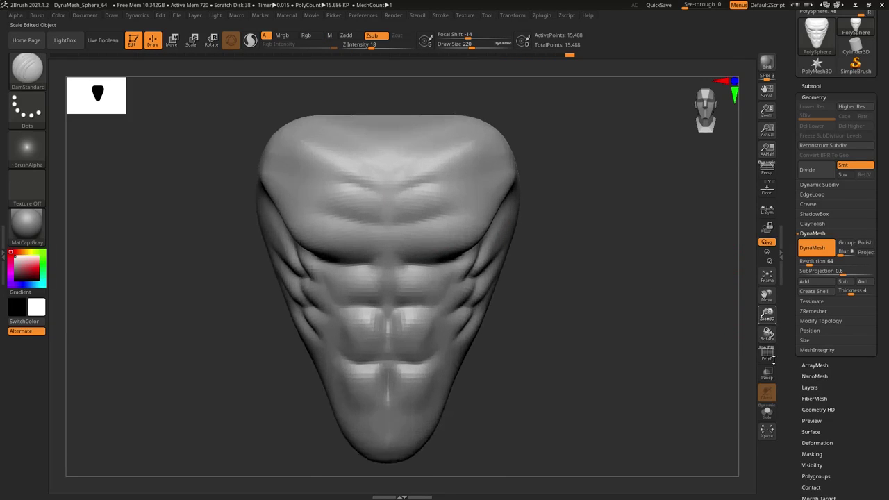
key(bracketleft)
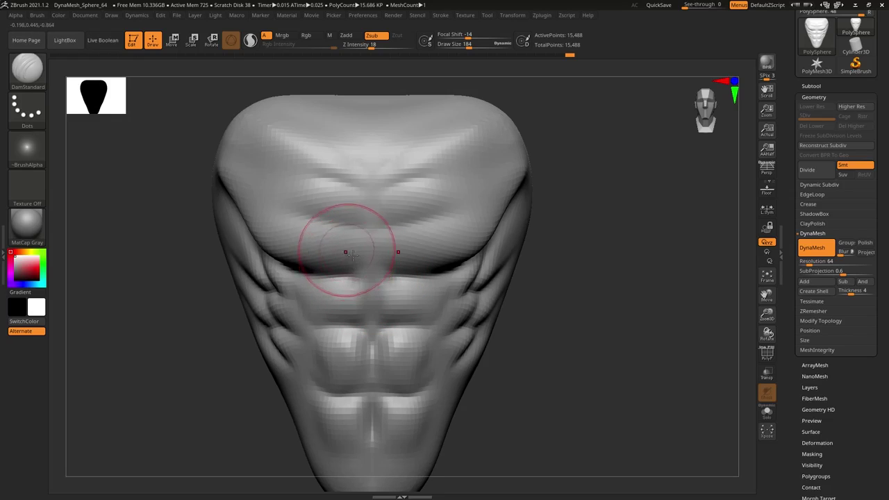
Dismiss the Dynamic Subdiv prompt and carve a vertical groove down the sternum between the pecs.
key(d)
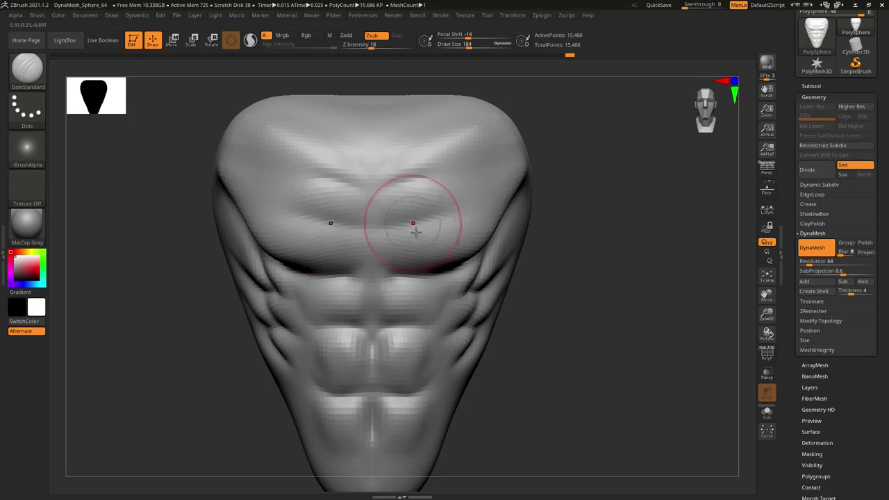
key(d)
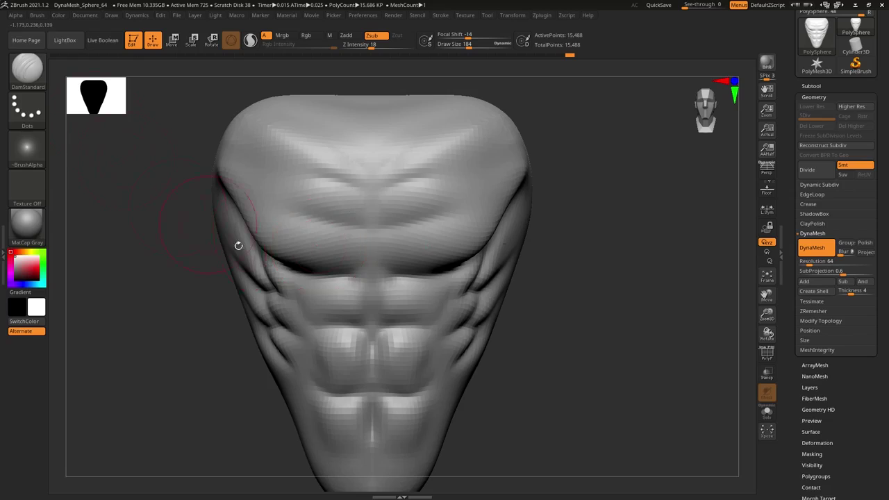
key(bracketleft)
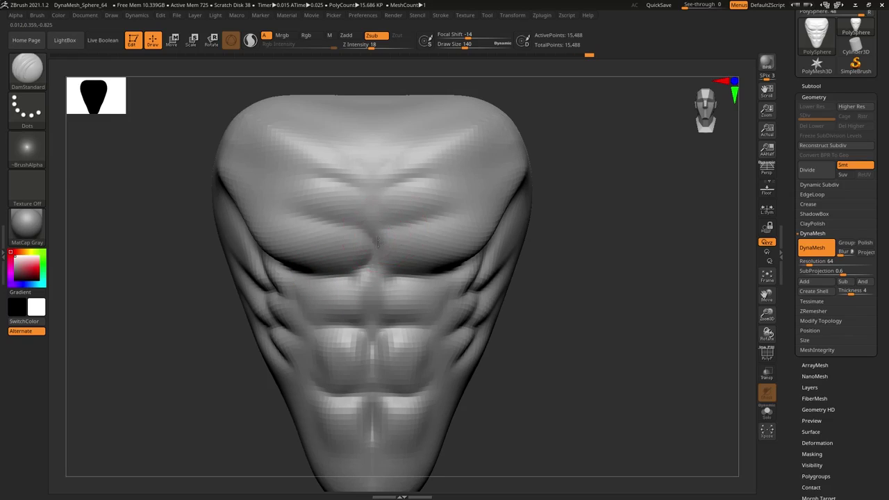
mouse_move(415, 179)
mouse_down()
mouse_move(382, 227)
mouse_move(321, 245)
mouse_up()
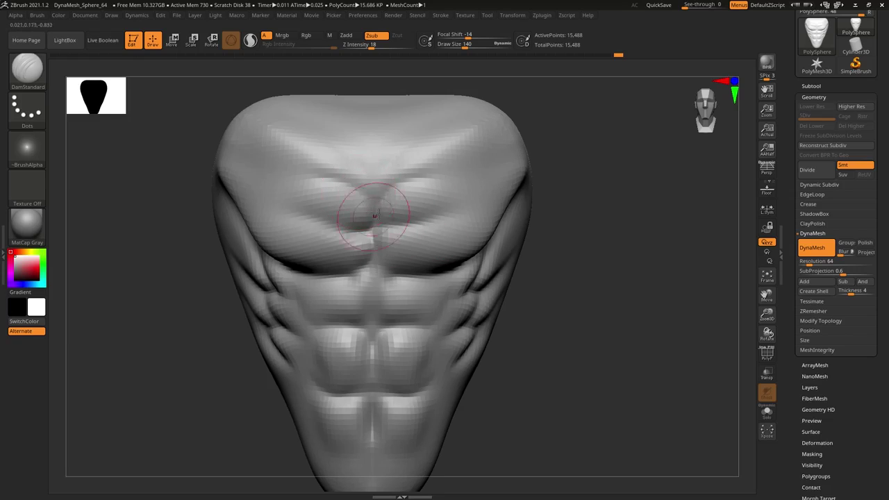
drag(375, 215, 368, 259)
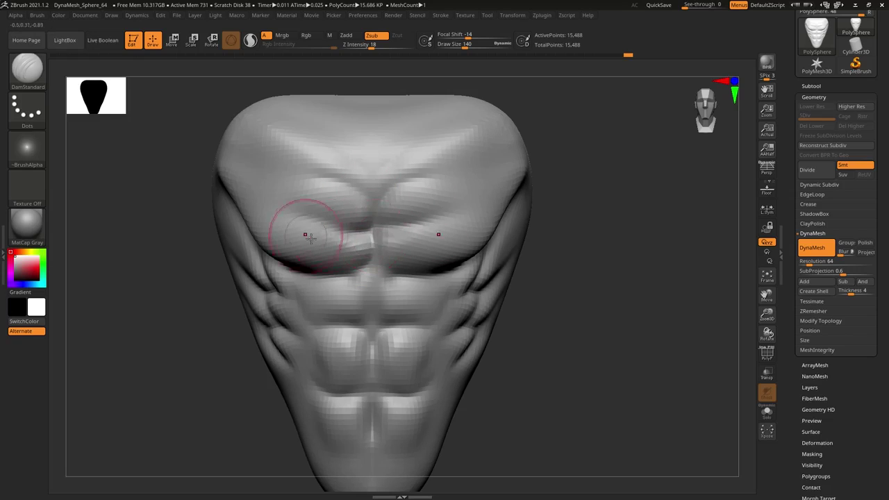
drag(375, 219, 379, 164)
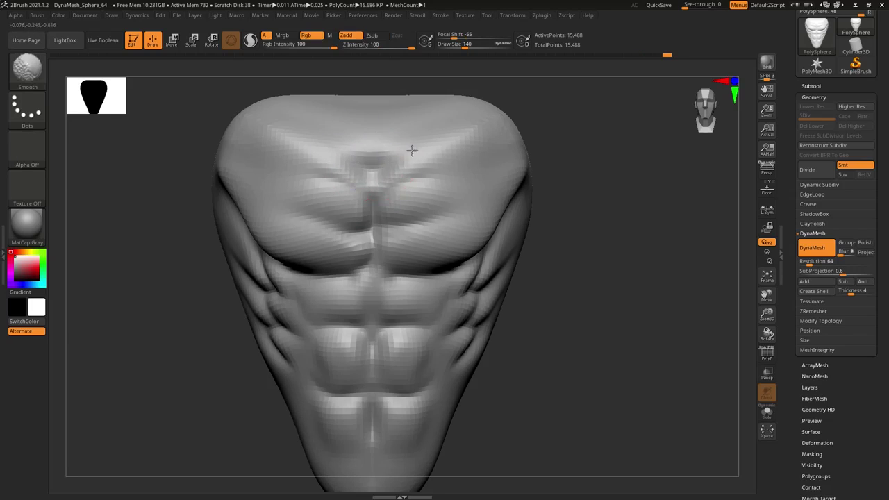
Smooth the carved area and upper right chest, then snap the torso back to front view.
shift+drag(372, 300, 371, 290)
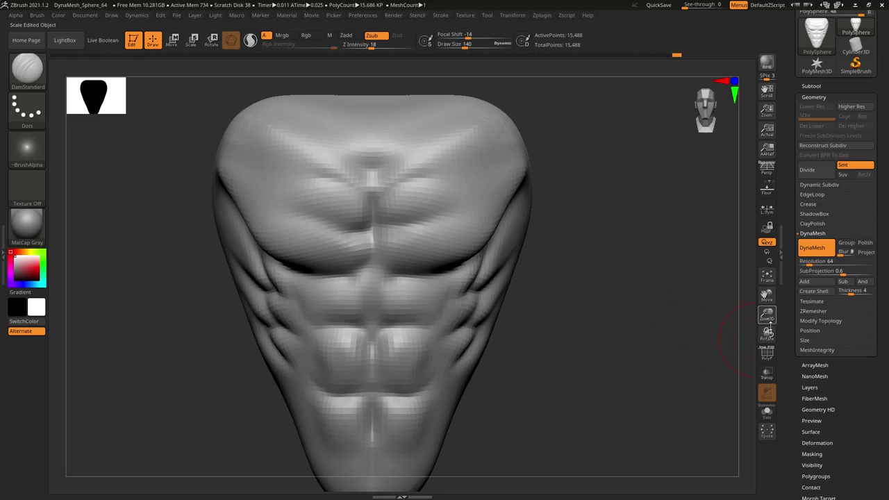
drag(766, 319, 767, 306)
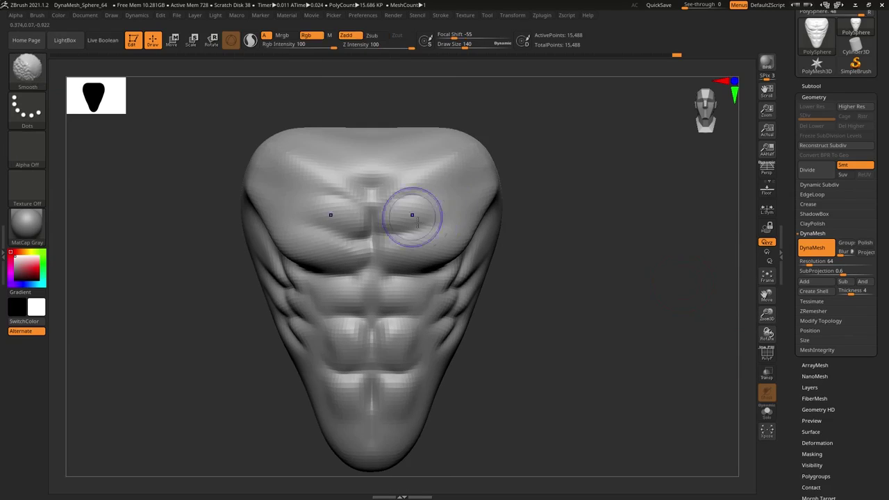
shift+drag(417, 220, 486, 173)
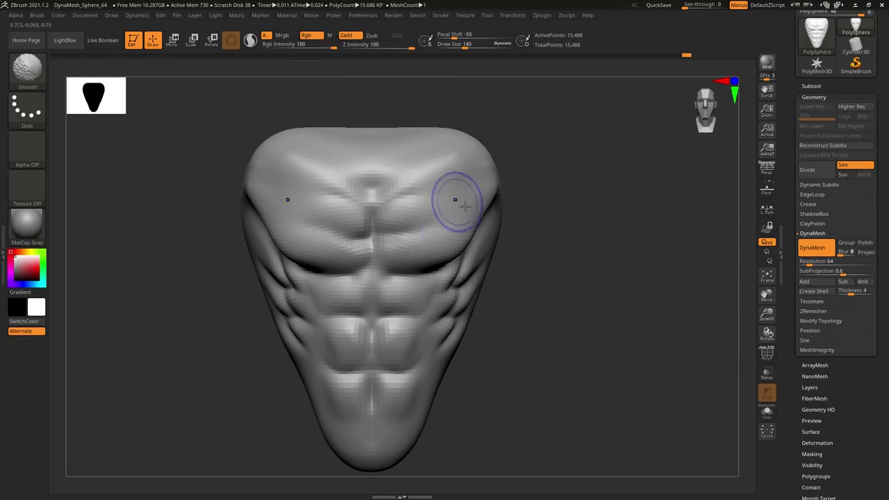
shift+drag(465, 205, 479, 236)
right_drag(425, 286, 417, 288)
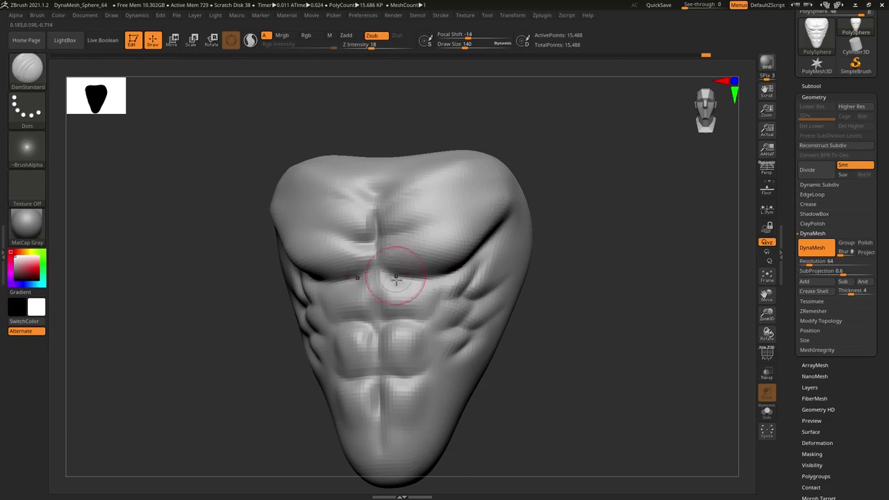
shift+drag(621, 288, 623, 310)
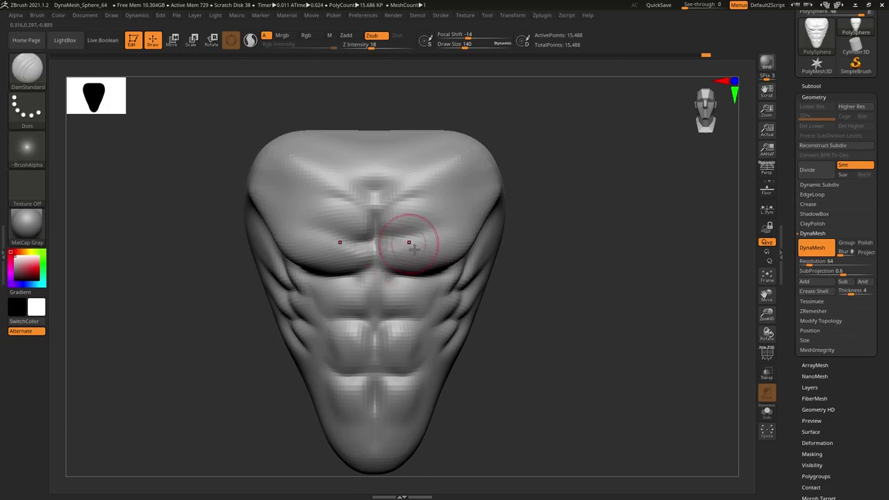
Switch to the Inflat brush.
click(28, 68)
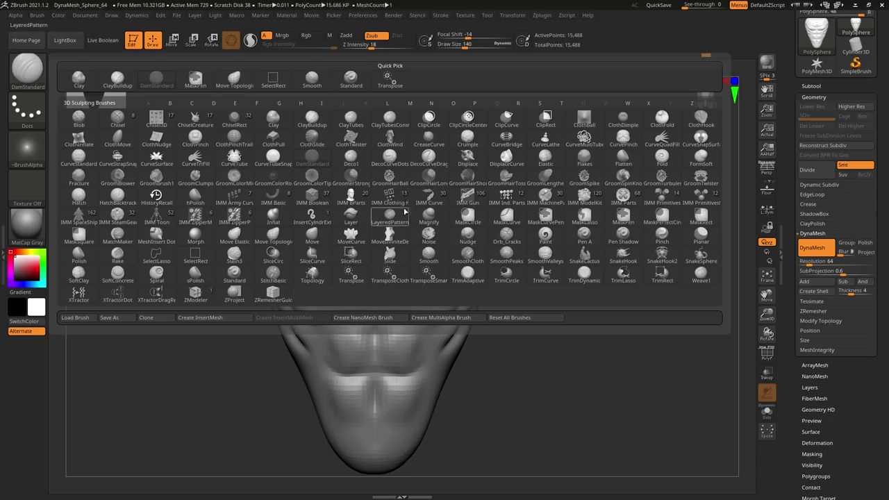
key(i)
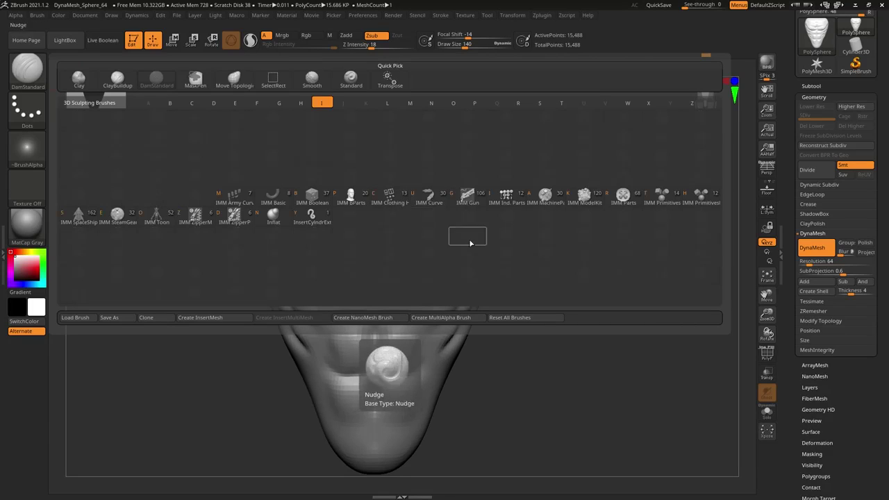
key(n)
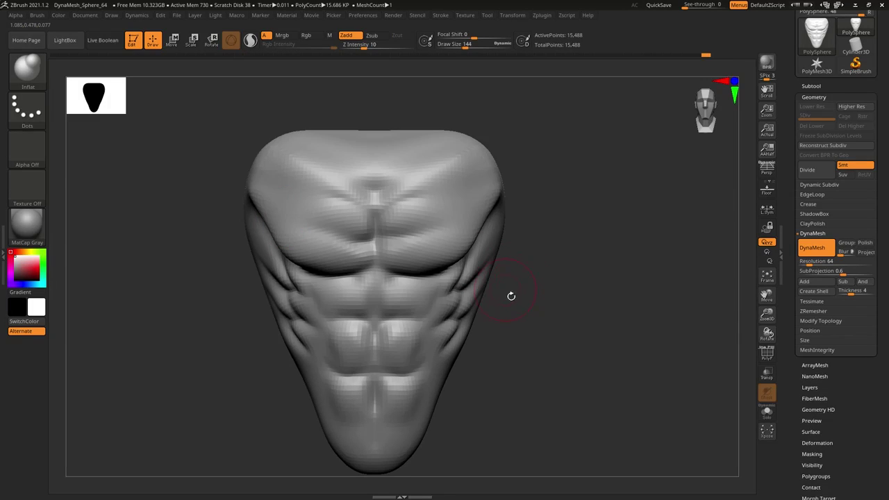
Refine the pecs and abs while checking the torso from side, top, three-quarter and front views.
mouse_move(508, 294)
mouse_down()
mouse_move(553, 324)
mouse_move(420, 284)
mouse_move(442, 284)
mouse_up()
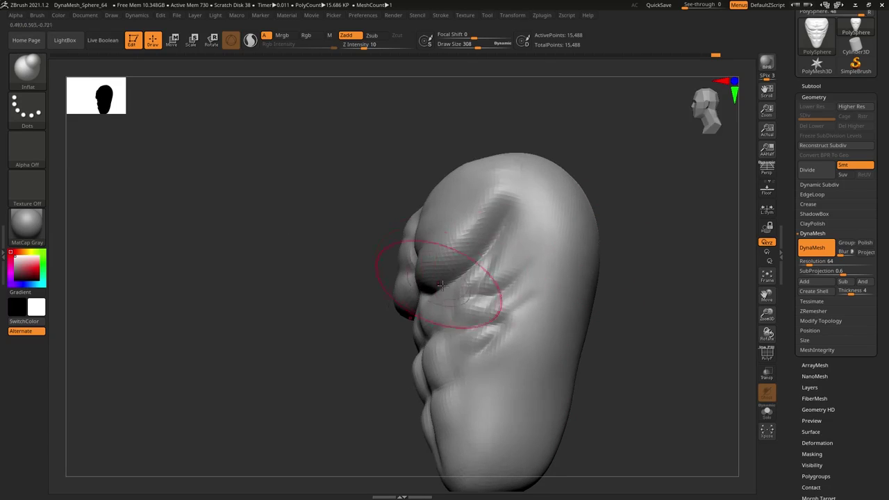
mouse_move(494, 251)
mouse_down()
mouse_move(298, 337)
mouse_move(417, 278)
mouse_up()
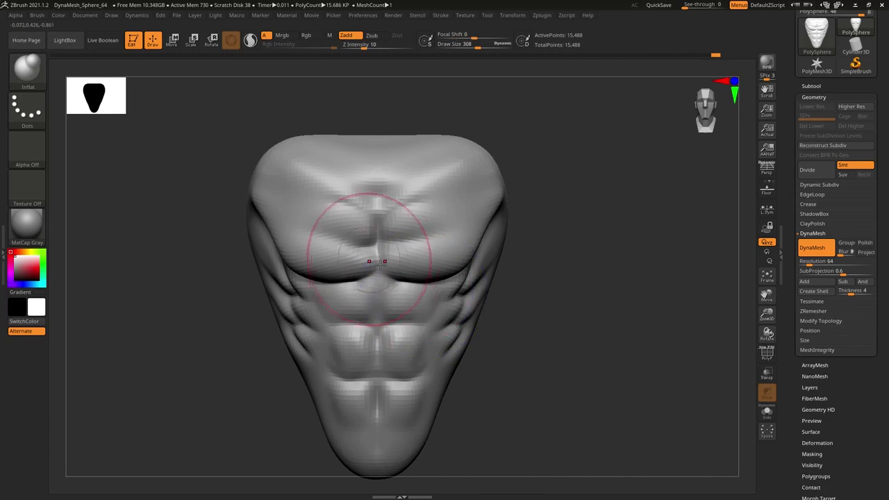
mouse_move(555, 208)
mouse_down()
mouse_move(561, 257)
mouse_move(436, 258)
mouse_up()
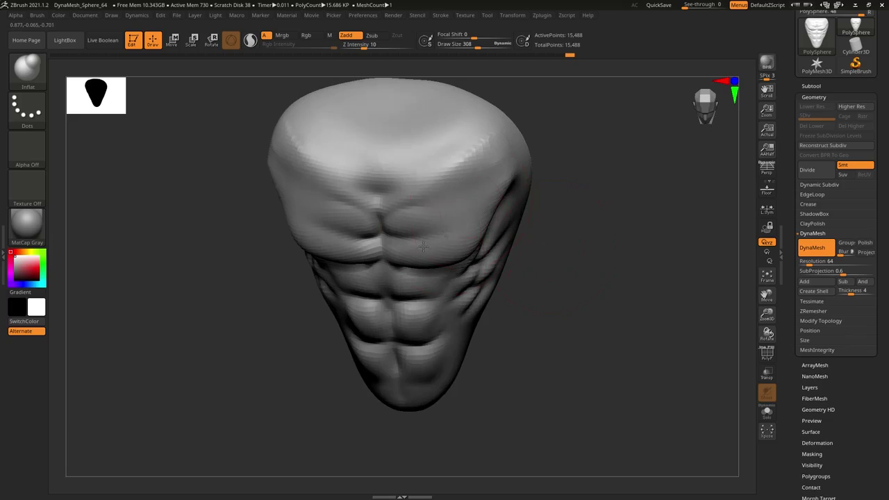
drag(556, 307, 488, 246)
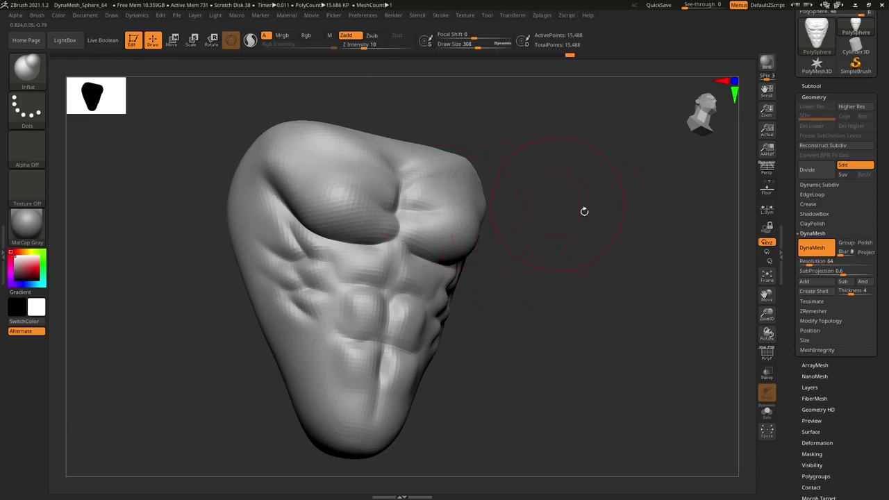
shift+drag(583, 208, 525, 237)
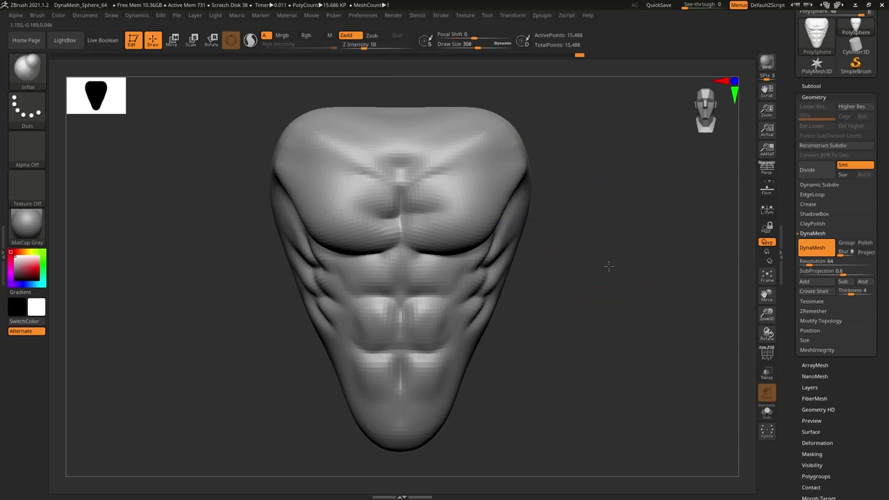
mouse_move(605, 264)
mouse_down()
mouse_move(485, 225)
mouse_move(660, 322)
mouse_up()
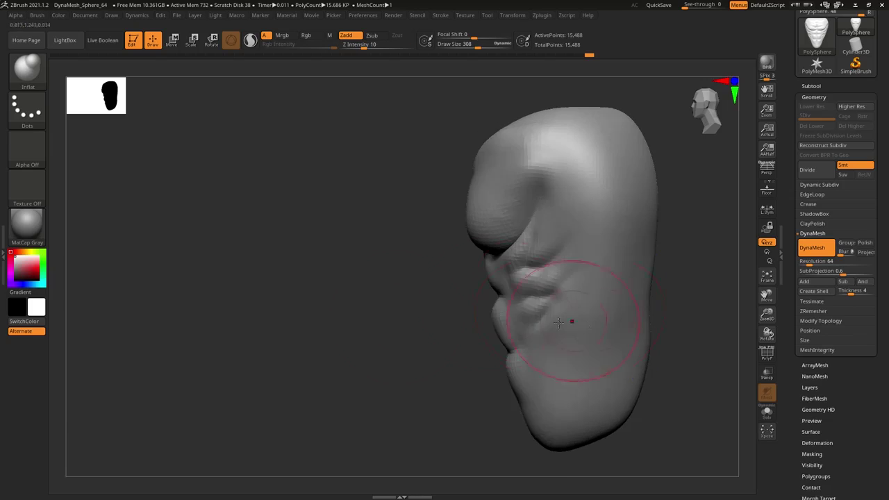
mouse_move(572, 317)
shift+mouse_down()
mouse_move(440, 321)
mouse_move(429, 280)
shift+mouse_up()
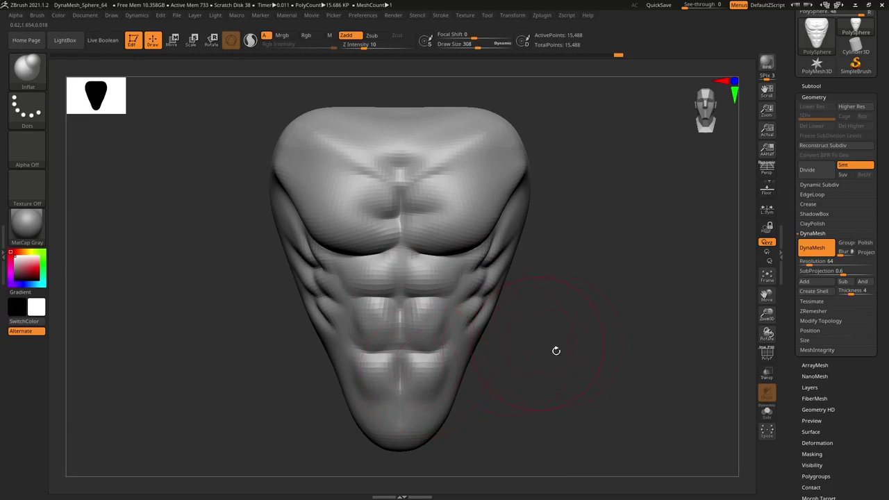
drag(556, 350, 486, 333)
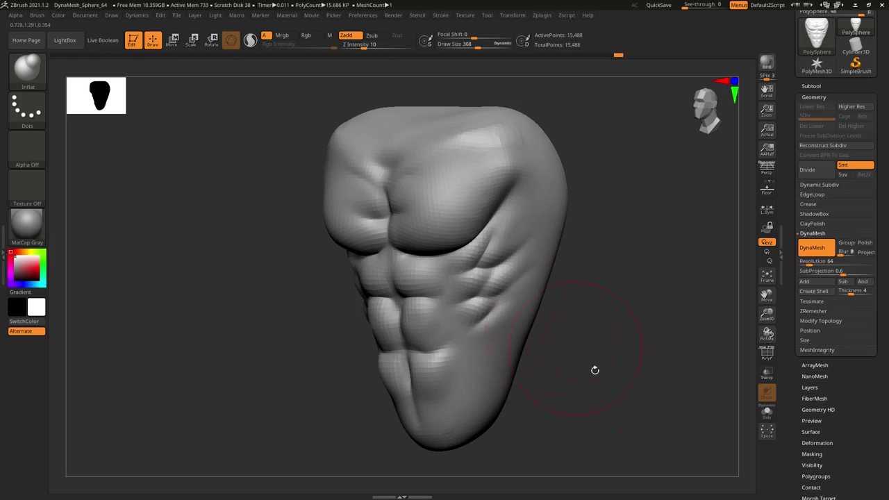
shift+drag(594, 370, 641, 403)
Return to the Inflat brush and lower Z Intensity to 6.
key(ctrl)
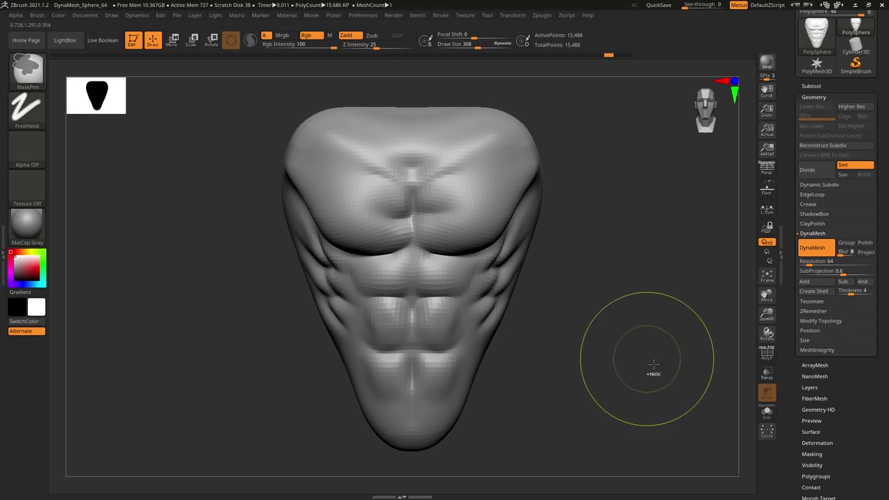
key(b)
key(i)
key(n)
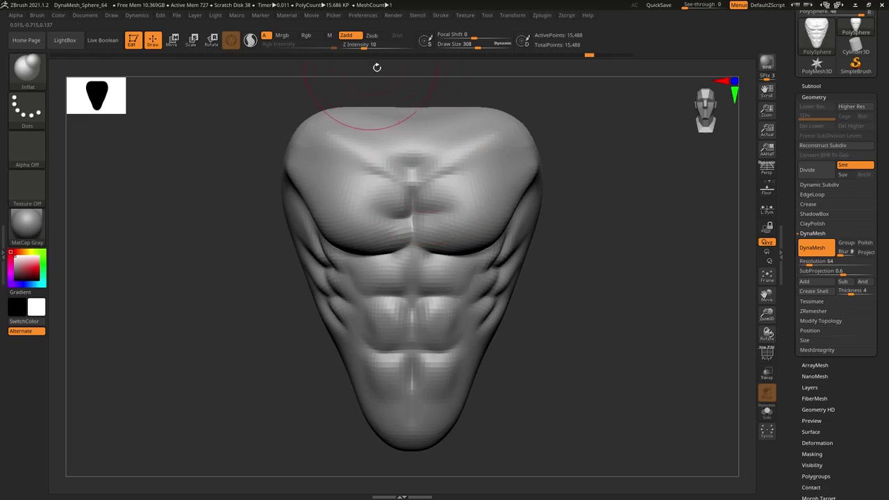
drag(364, 46, 357, 46)
Fit the torso to the view and zoom in closely on the abdomen.
mouse_move(766, 295)
mouse_down()
mouse_move(751, 328)
mouse_move(757, 291)
mouse_up()
click(765, 276)
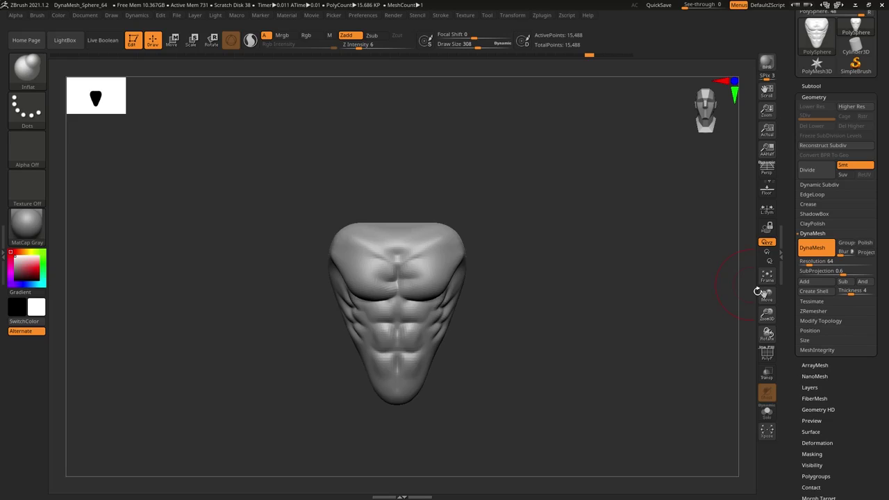
mouse_move(763, 318)
mouse_down()
mouse_move(797, 406)
mouse_move(794, 382)
mouse_up()
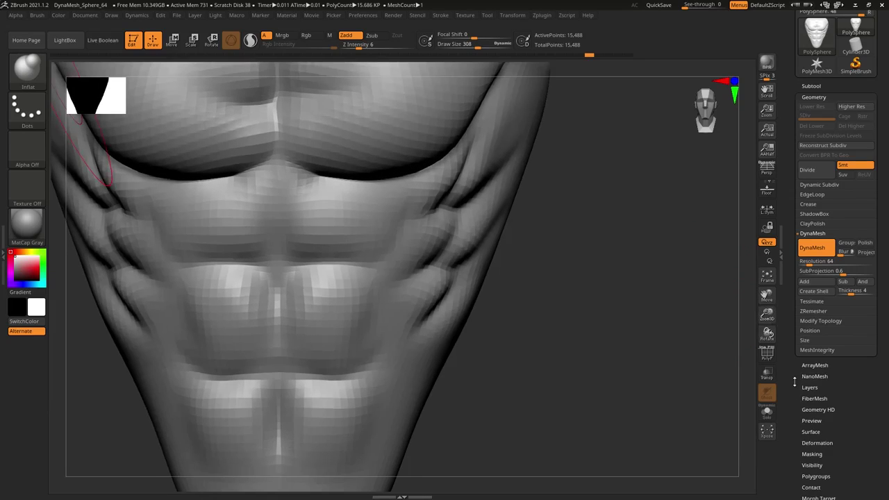
Select the DamStandard brush for carving thin grooves.
click(40, 71)
key(d)
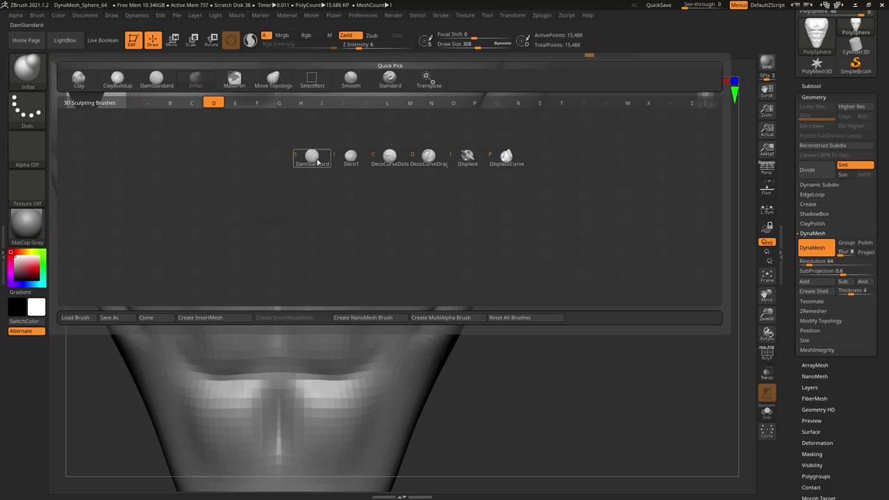
click(317, 162)
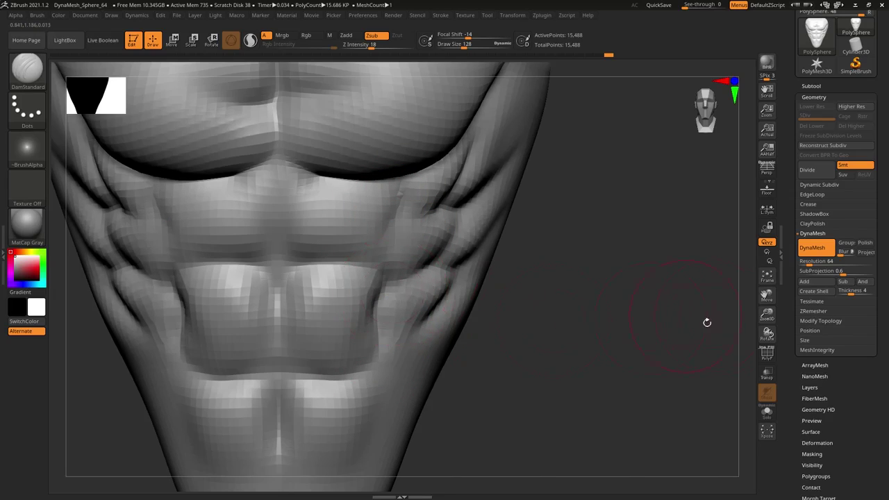
Carve the ab grooves, checking the chest from frontal and three-quarter angles, then reopen the brush library.
mouse_move(722, 312)
mouse_down()
mouse_move(651, 331)
mouse_move(489, 323)
mouse_up()
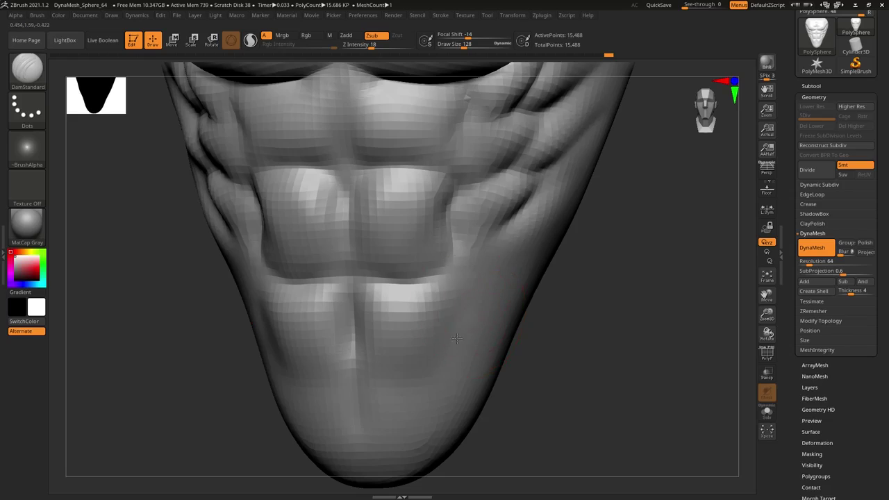
drag(633, 302, 643, 302)
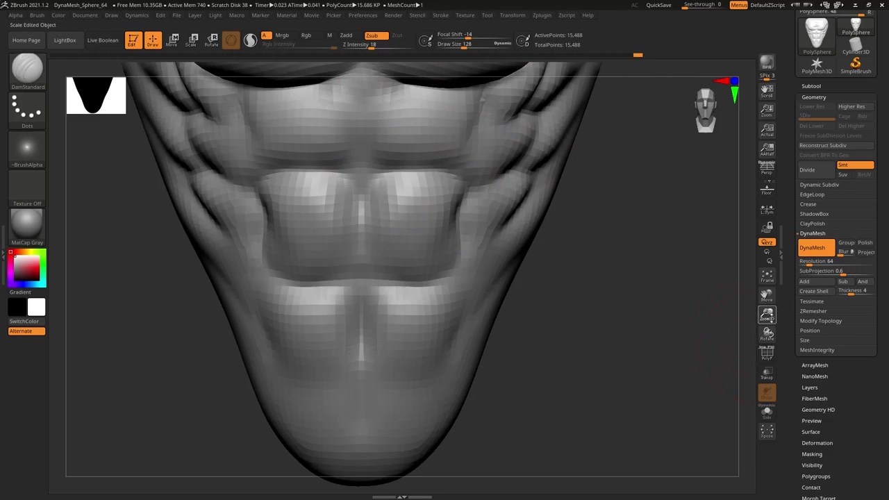
drag(722, 305, 725, 339)
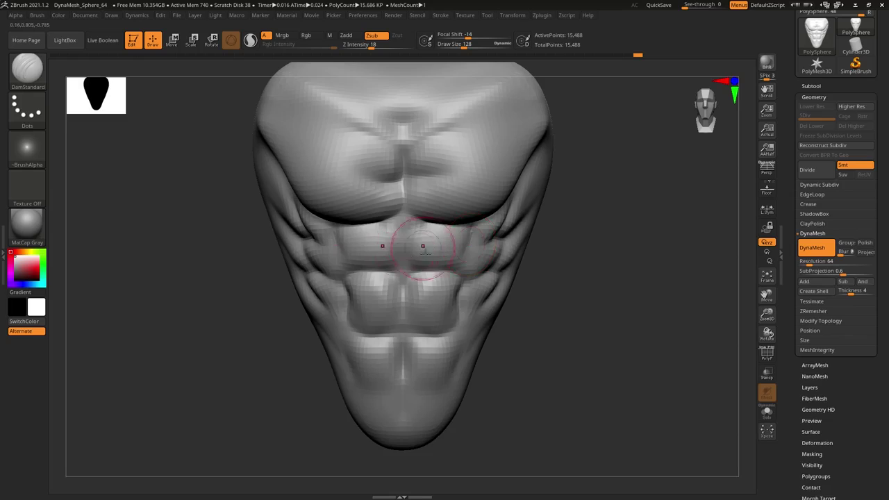
drag(608, 274, 586, 278)
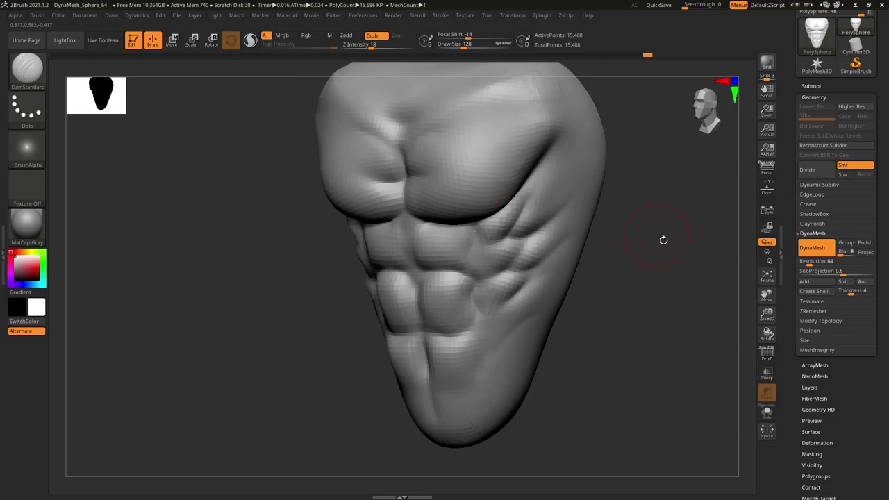
shift+drag(663, 239, 669, 241)
drag(776, 308, 764, 337)
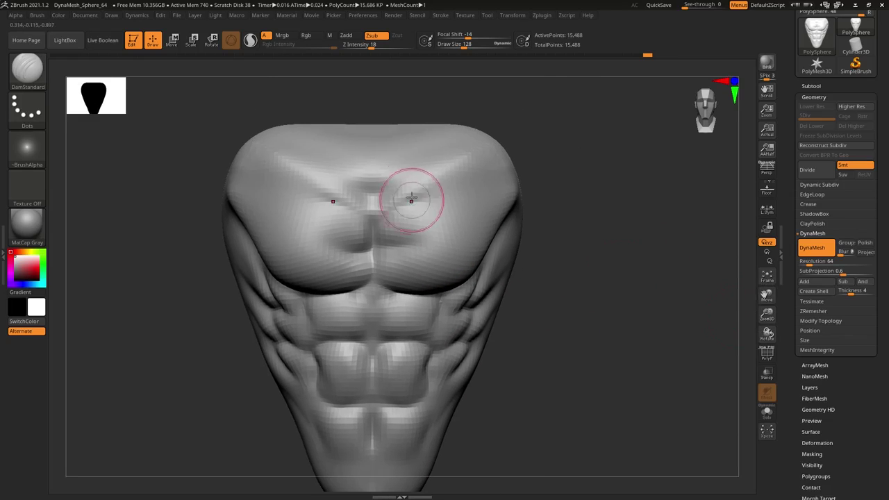
click(26, 68)
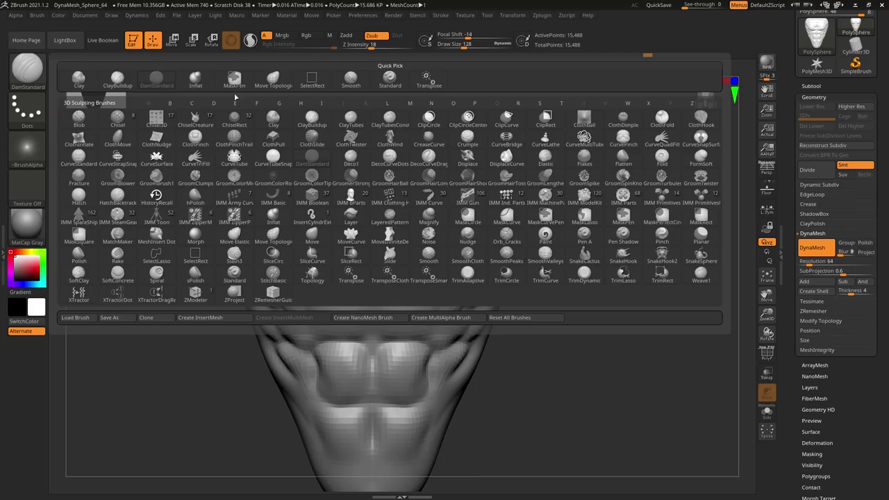
Pick the Clay brush with Alpha 01 and shrink the brush size to 96.
click(85, 85)
click(26, 147)
click(114, 156)
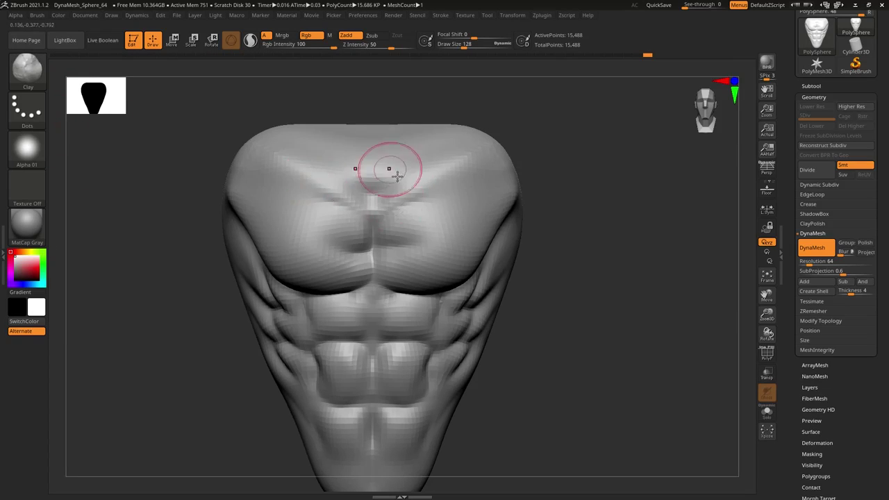
key(bracketleft)
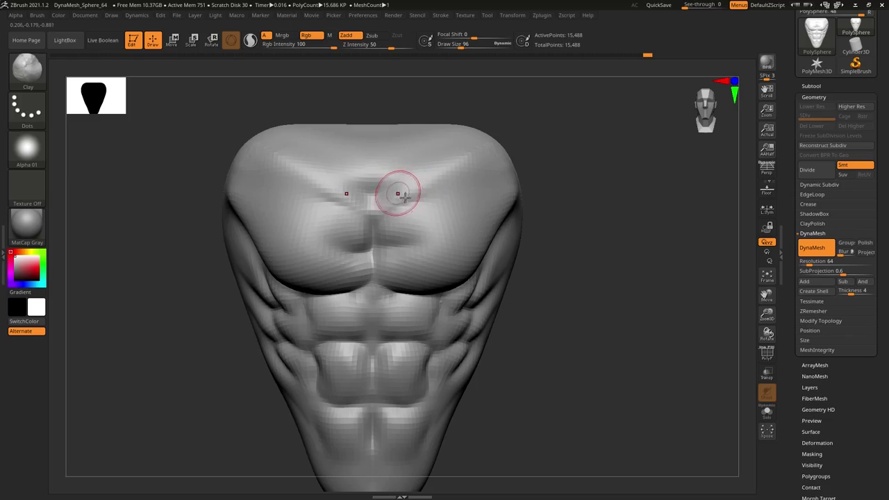
Lay mirrored collarbone ridges meeting above the pecs at size 80, smooth them, and zoom out.
drag(398, 195, 472, 167)
key(bracketleft)
key(bracketleft)
mouse_move(410, 188)
mouse_down()
mouse_move(471, 167)
mouse_move(402, 202)
mouse_up()
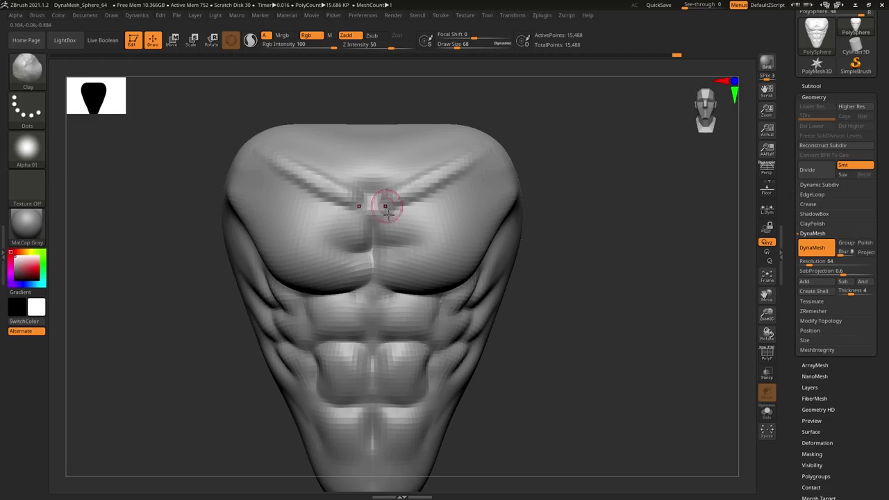
key(shift)
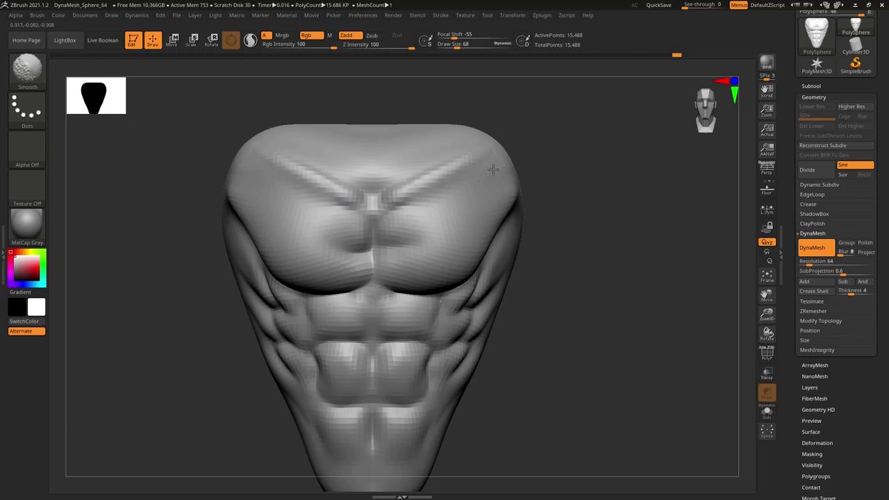
drag(766, 315, 731, 303)
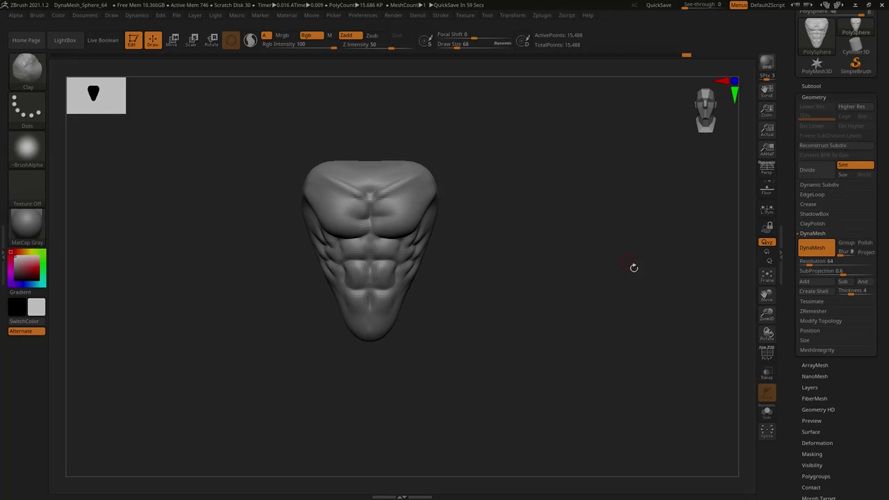
Select Move Topological from the brush library and zoom in so the torso fills the view.
click(26, 67)
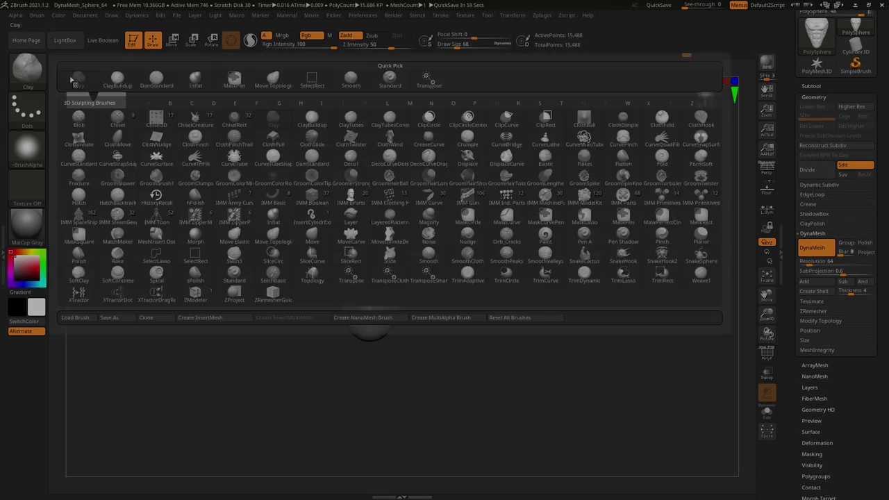
click(277, 82)
alt+right_drag(422, 296, 422, 264)
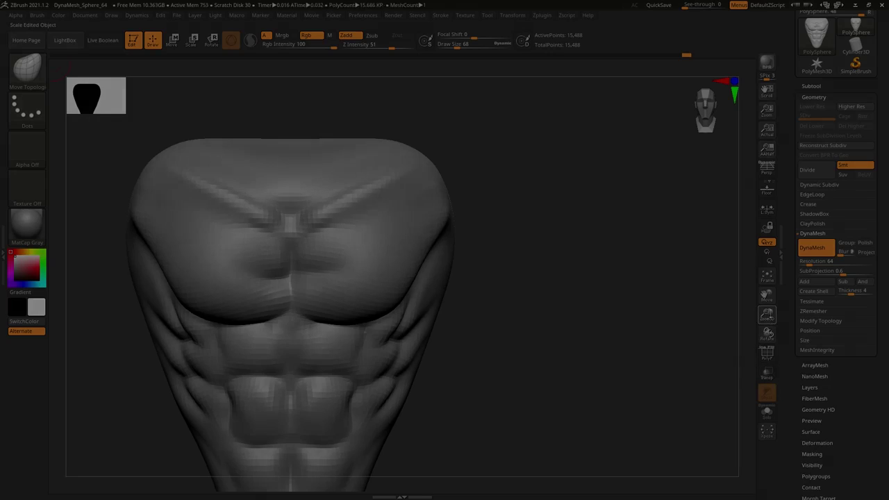